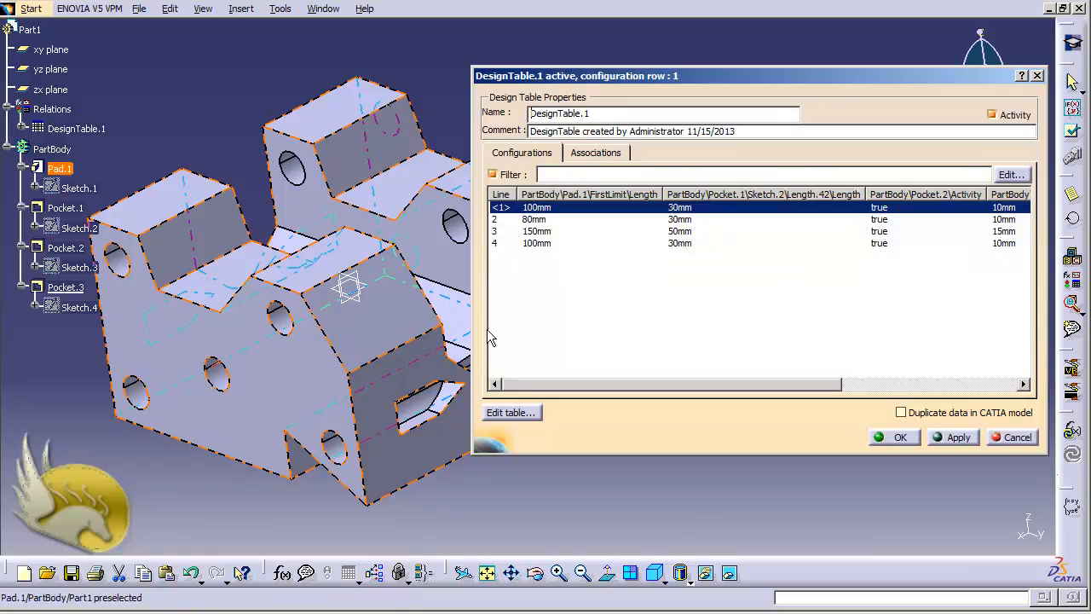
Cancel the DesignTable.1 configuration list unchanged, keeping configuration row 1 active
left_click(1008, 439)
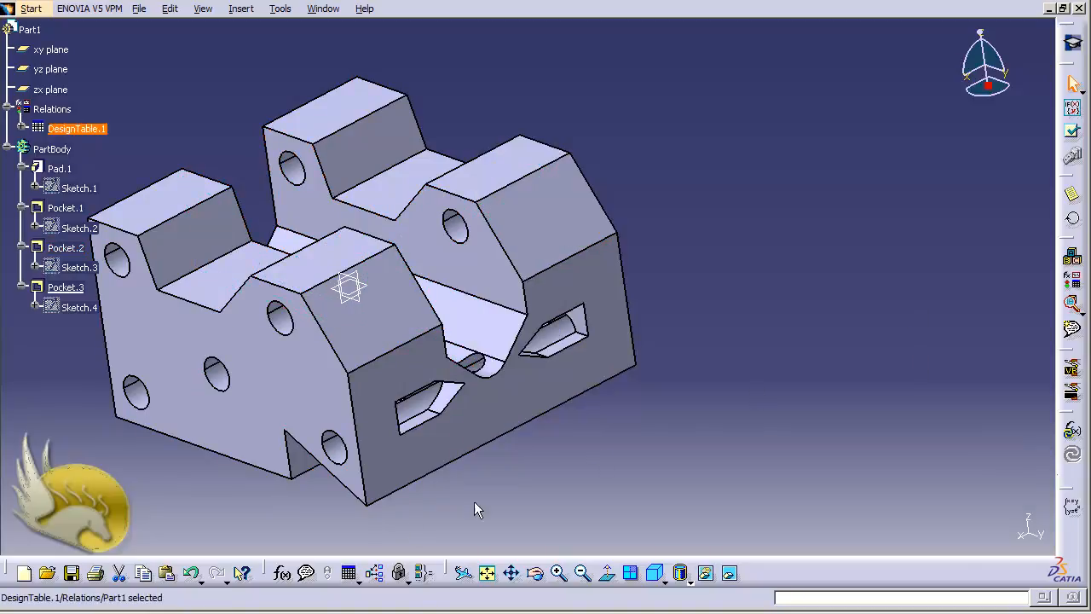
In the Knowledge Inspector, change the DesignTable.1 Configuration value from 1 to 2
left_click(376, 573)
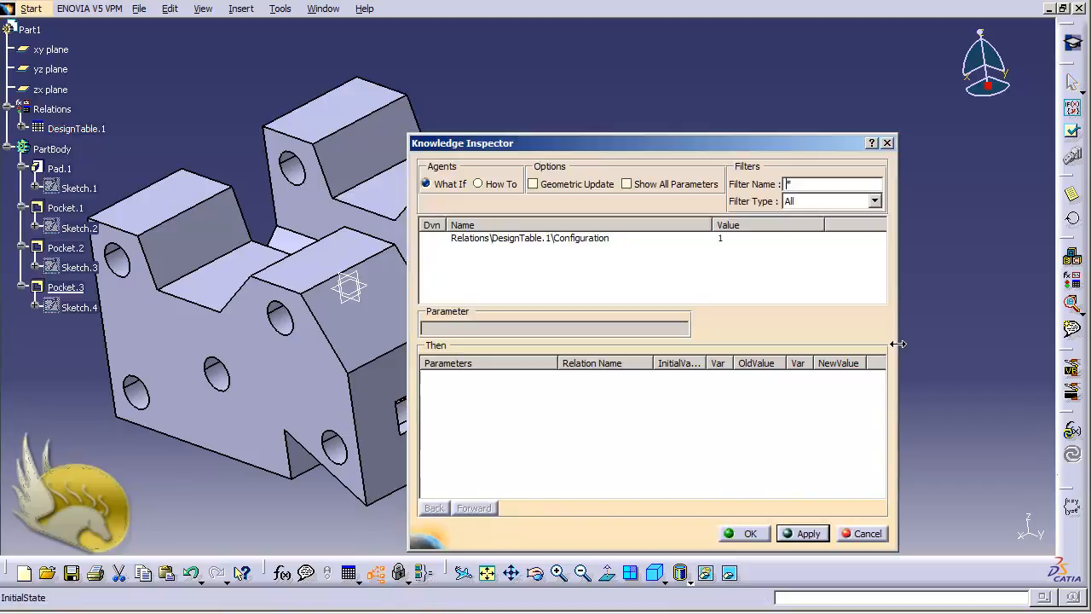
left_click_drag(707, 142, 811, 96)
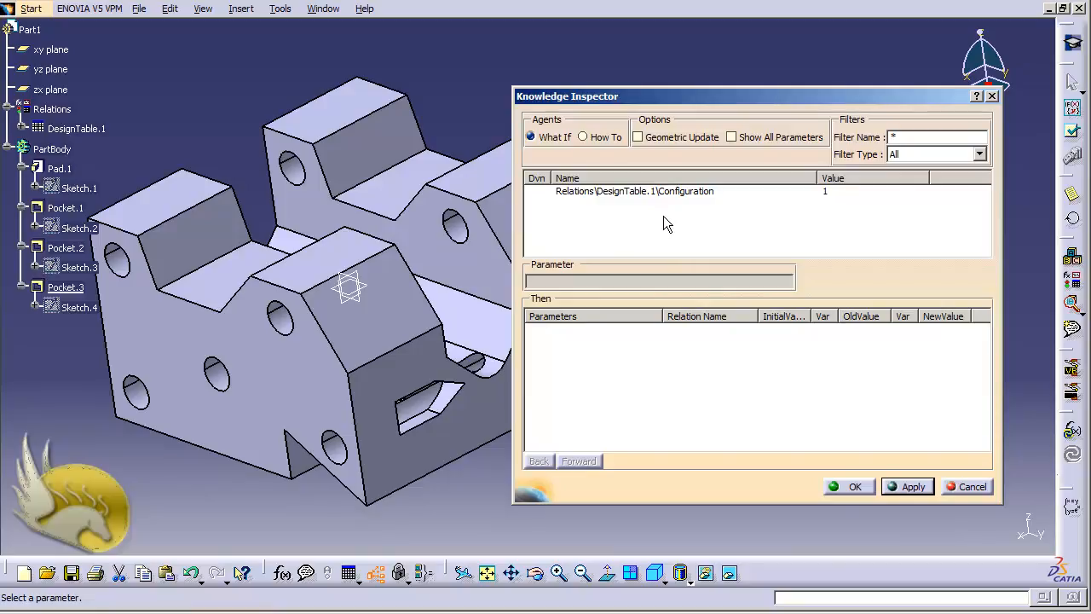
left_click(654, 191)
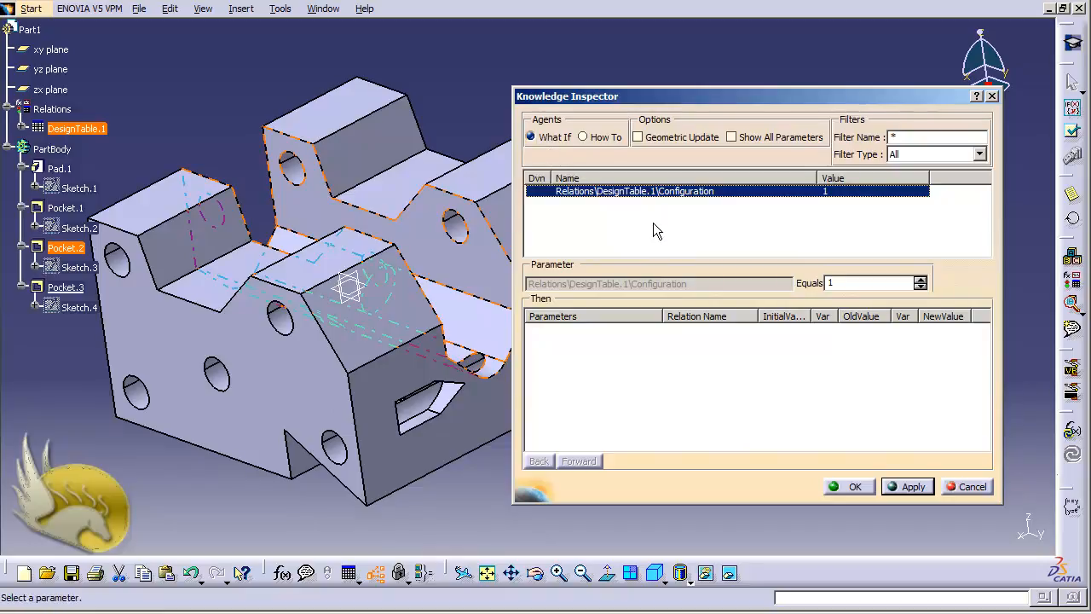
double_click(838, 283)
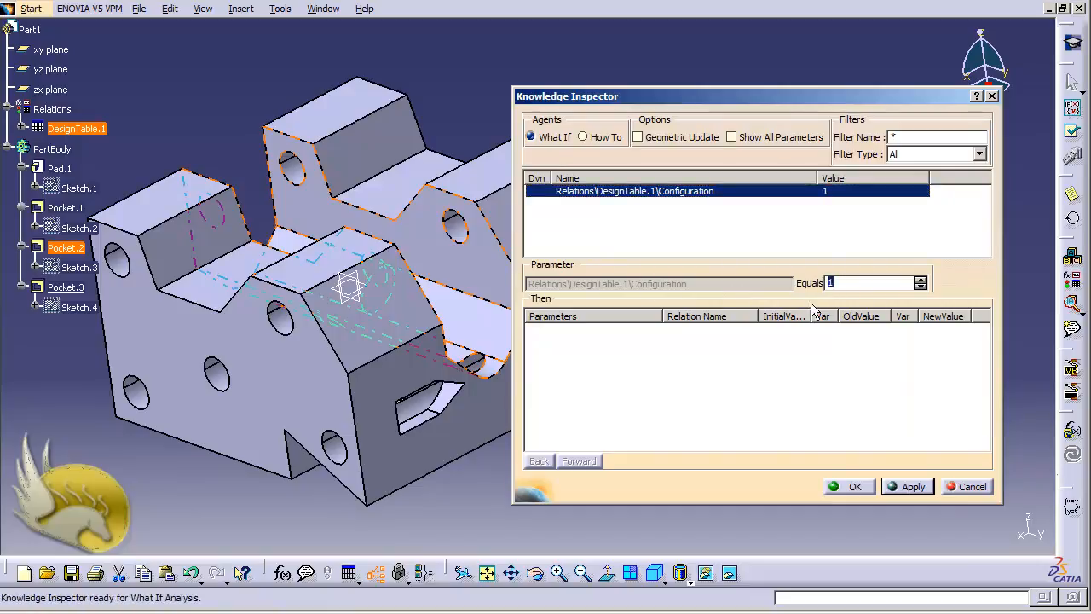
left_click(921, 280)
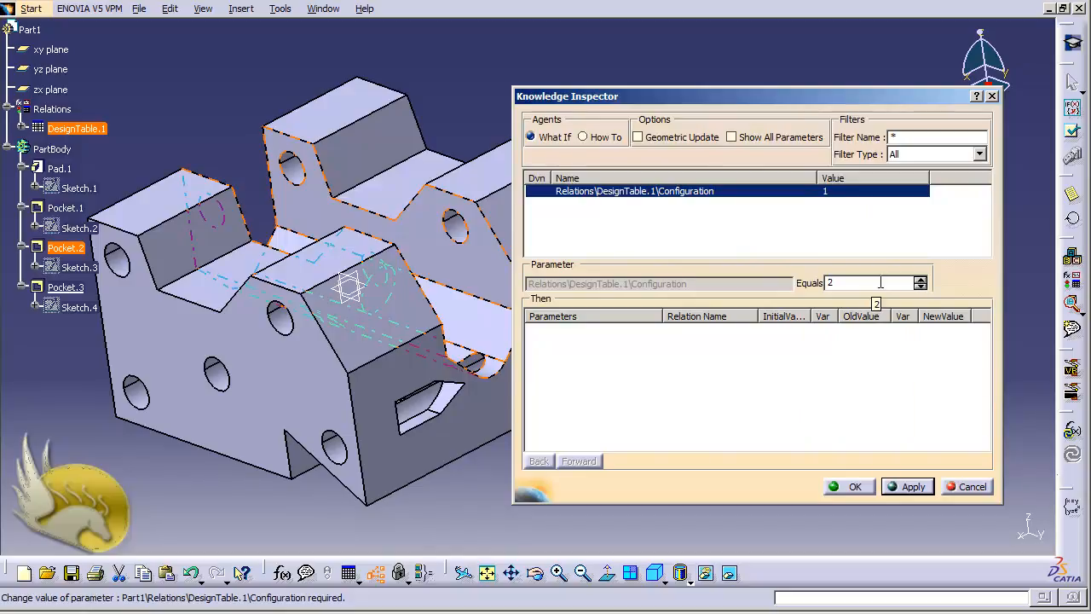
Apply the what-if for configuration 2 and widen the result columns
left_click(908, 485)
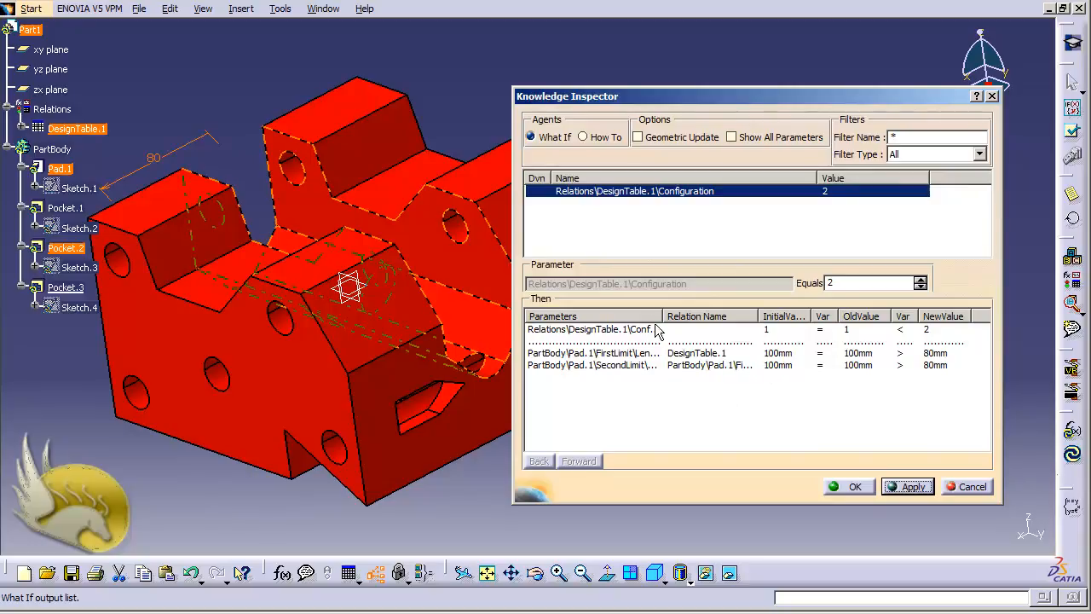
left_click_drag(658, 316, 689, 316)
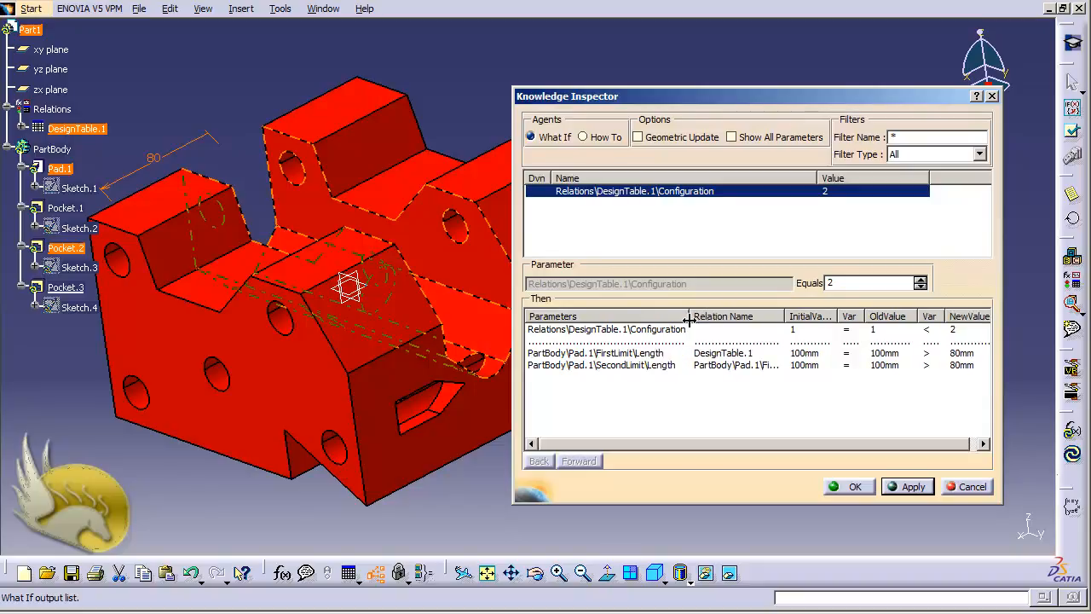
left_click_drag(784, 316, 862, 316)
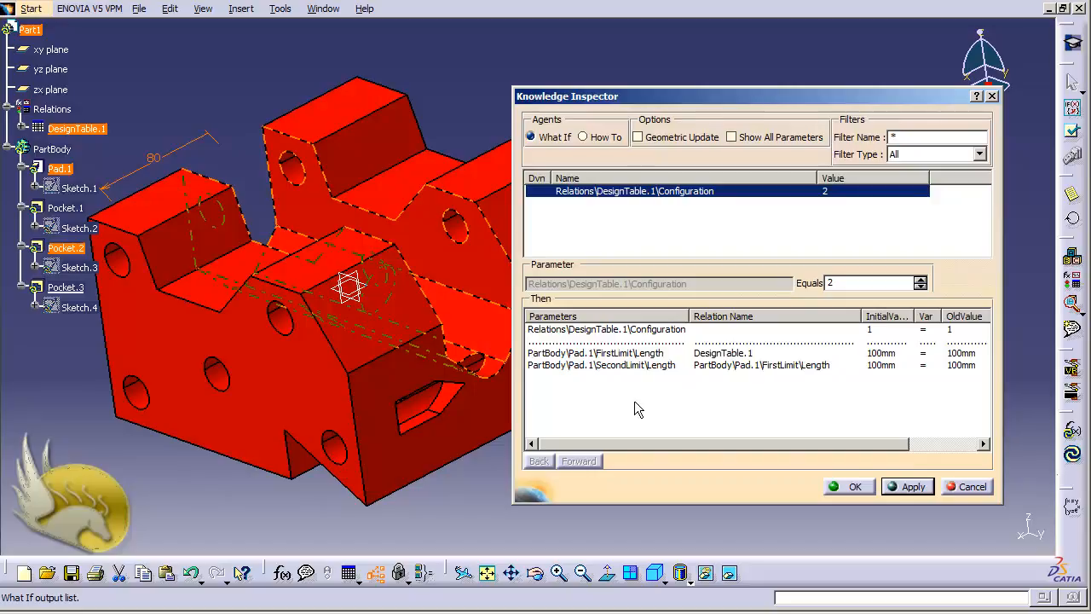
Review the Pad.1 FirstLimit and SecondLimit rows changing from 100mm to 80mm
left_click(626, 332)
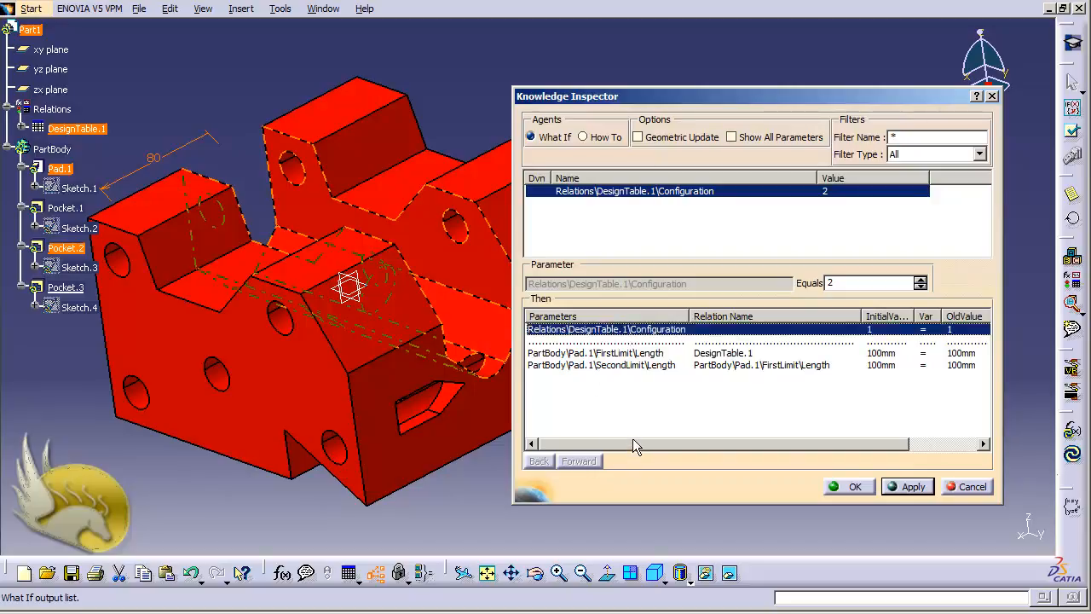
left_click_drag(632, 443, 608, 452)
left_click(654, 354)
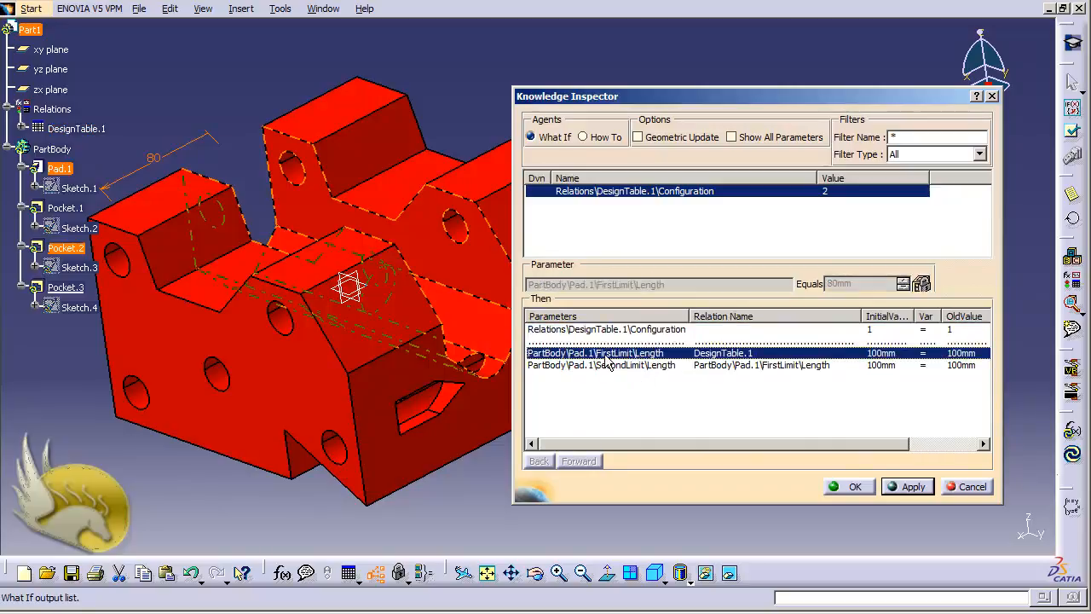
left_click_drag(712, 448, 833, 453)
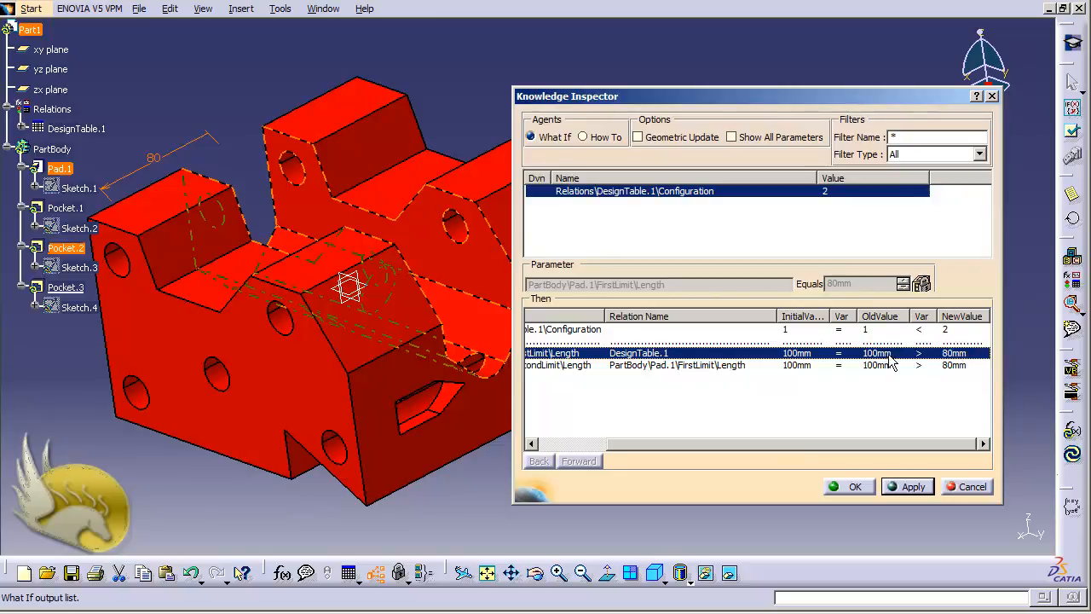
left_click(583, 366)
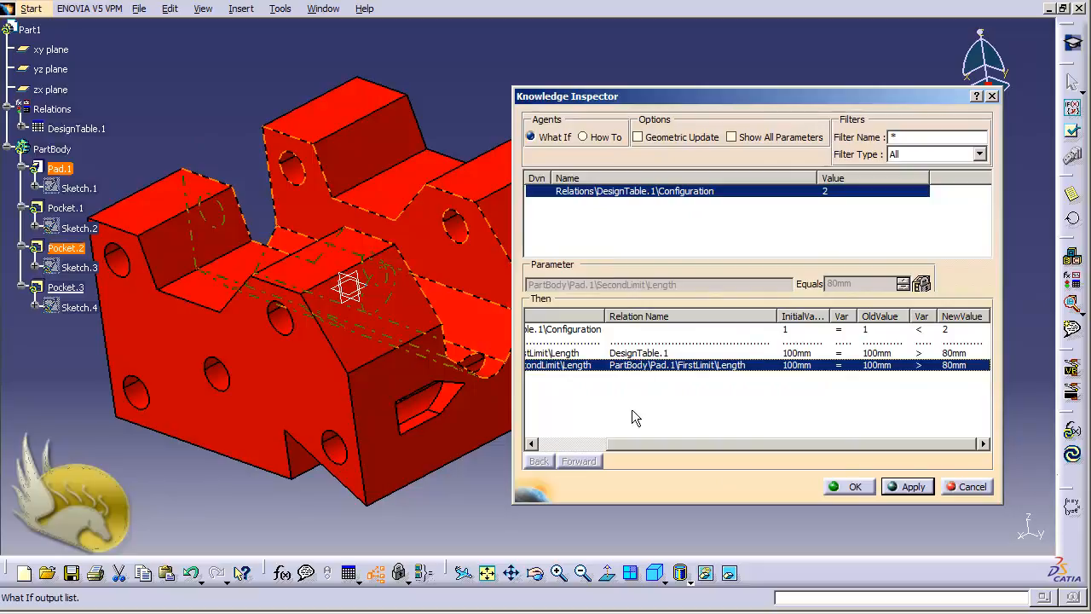
left_click_drag(635, 443, 564, 443)
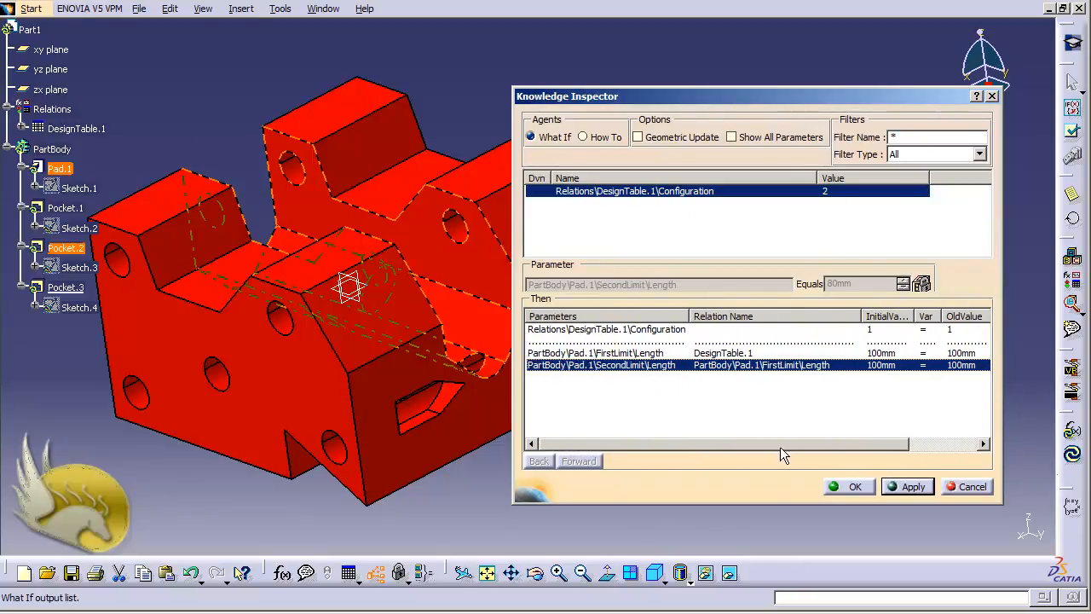
left_click_drag(781, 445, 852, 441)
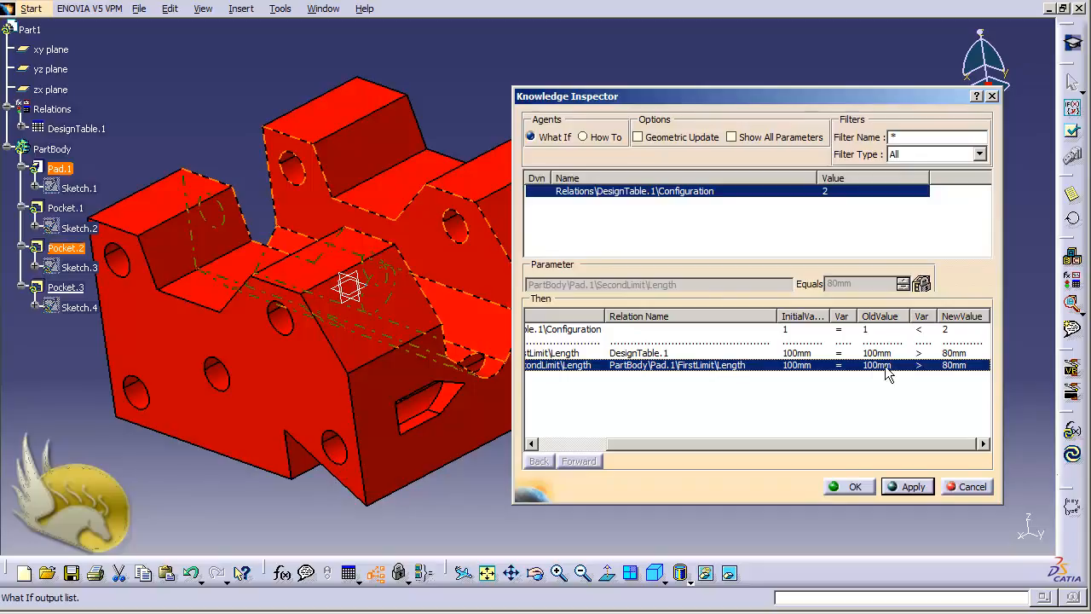
Reopen the Knowledge Inspector and apply the what-if with Configuration set to 3
left_click(961, 488)
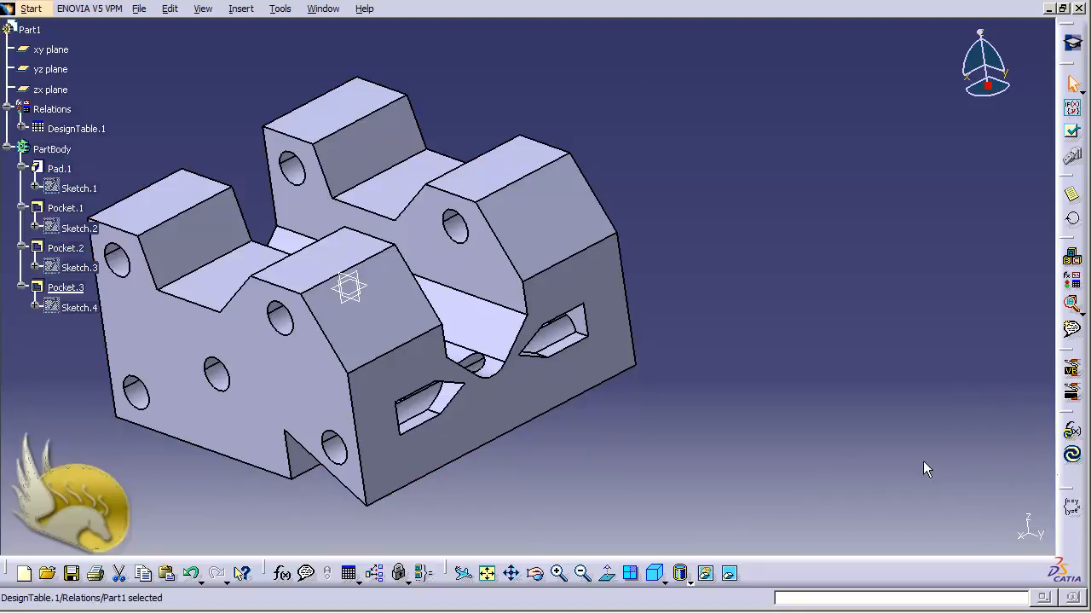
left_click(376, 572)
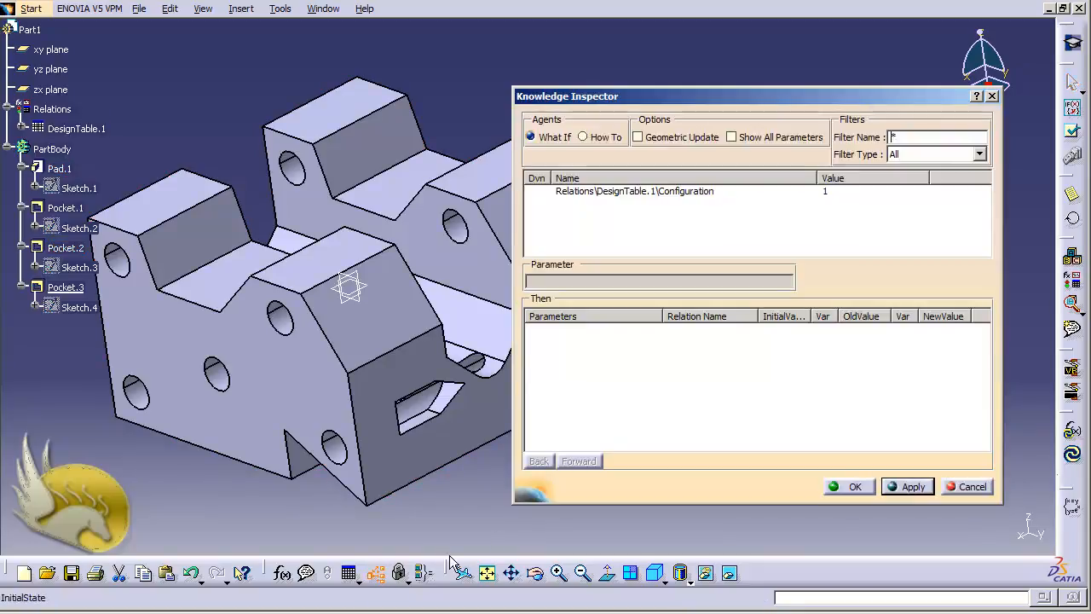
left_click(668, 195)
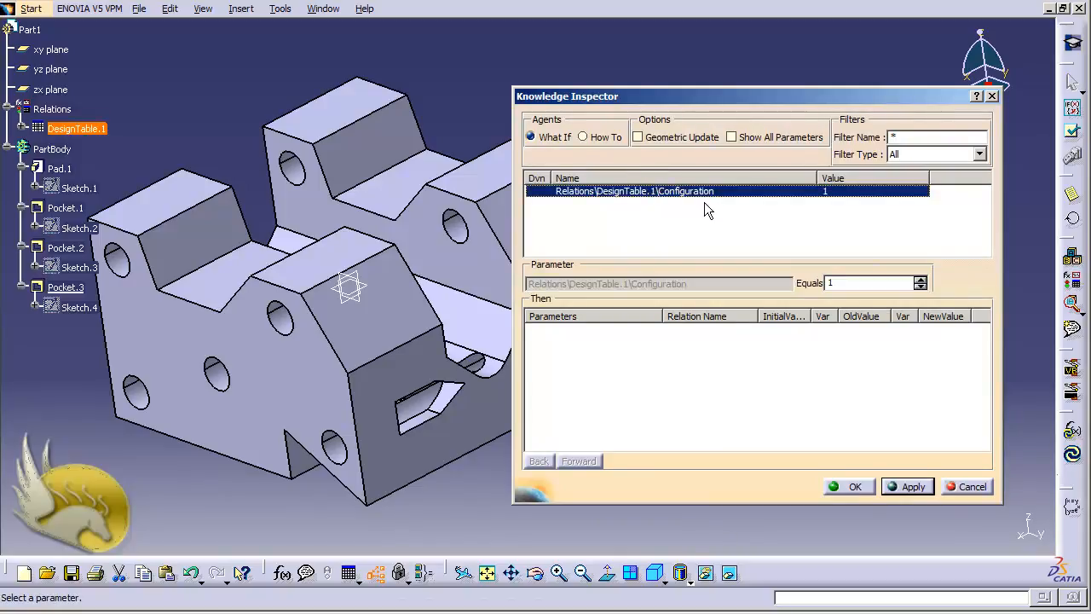
left_click(919, 279)
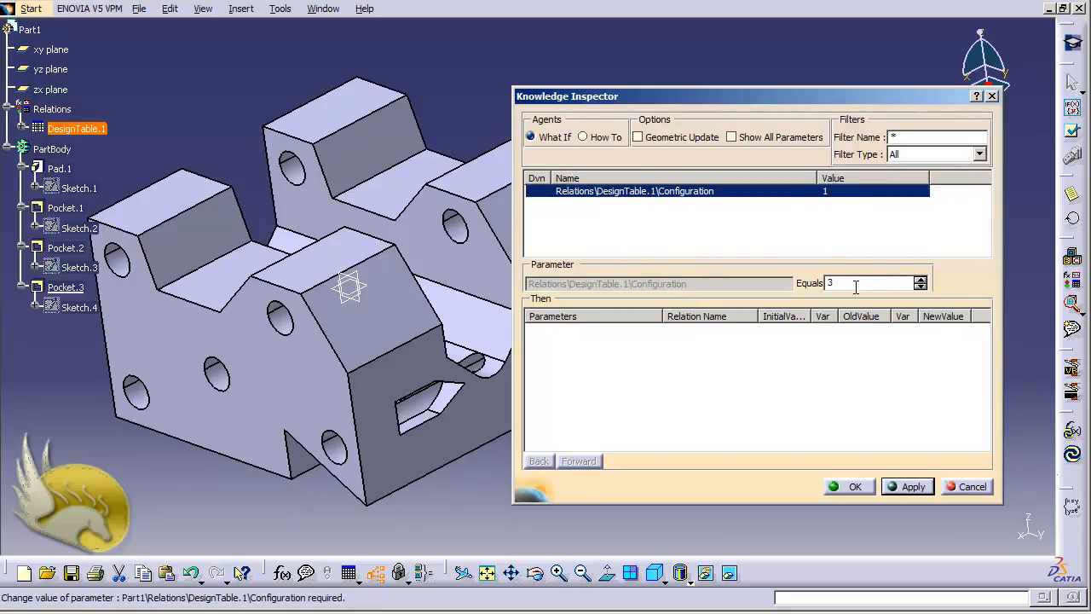
left_click(910, 486)
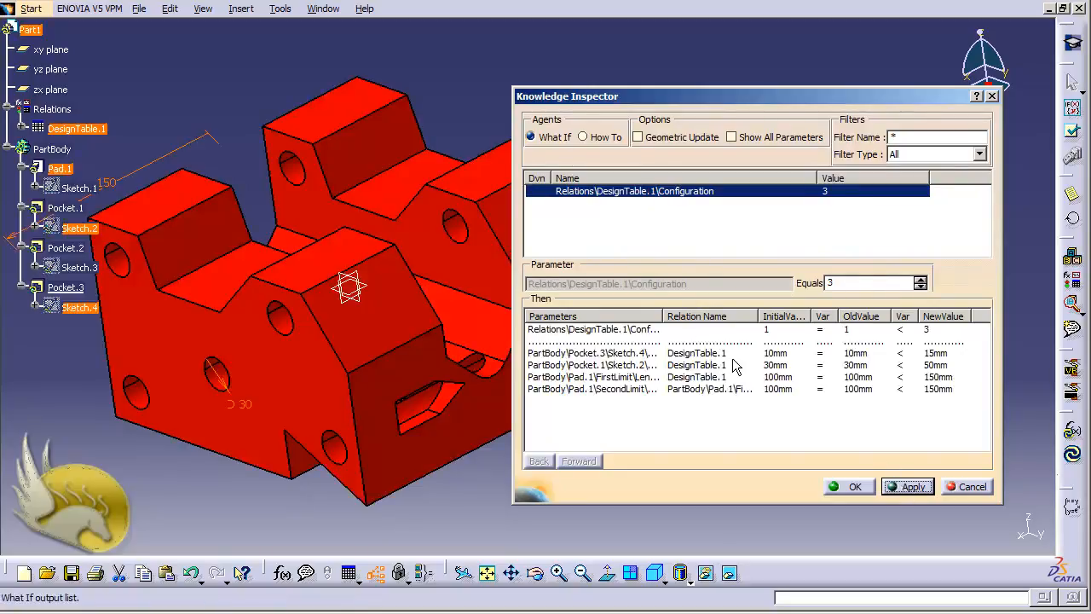
Review the results: Pocket.3 radius 15mm, Pocket.1 length 50mm, both pad limits 150mm
left_click_drag(663, 316, 731, 316)
left_click_drag(825, 315, 903, 317)
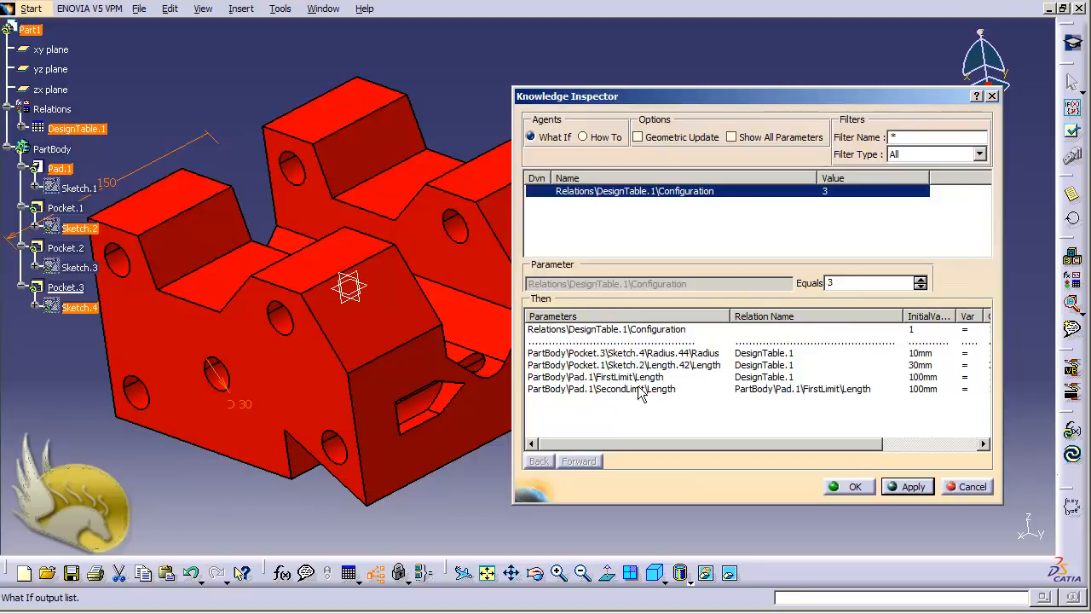
left_click(657, 356)
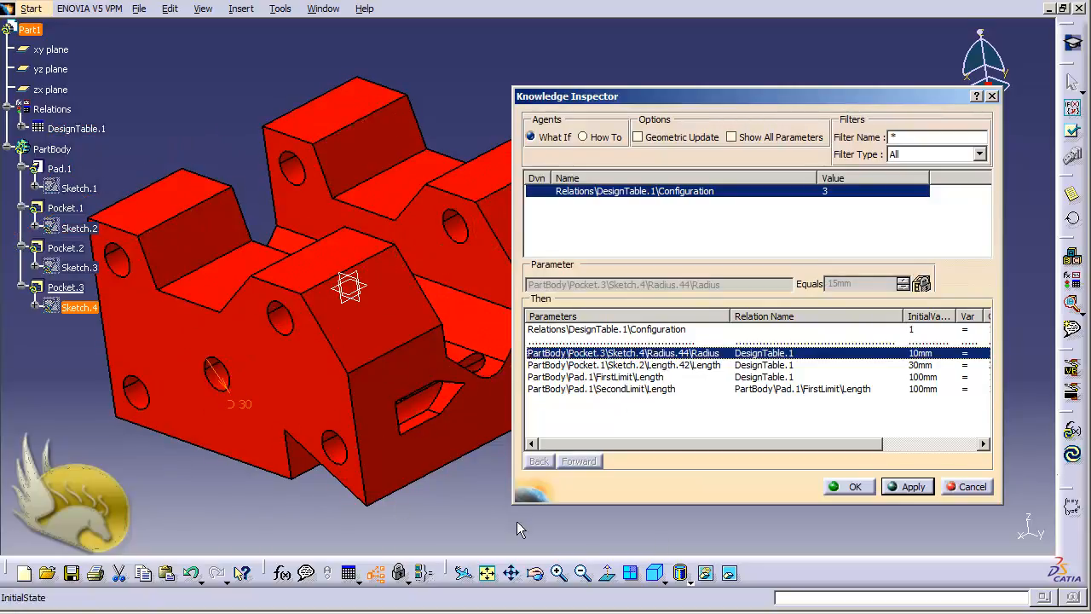
left_click_drag(684, 446, 843, 424)
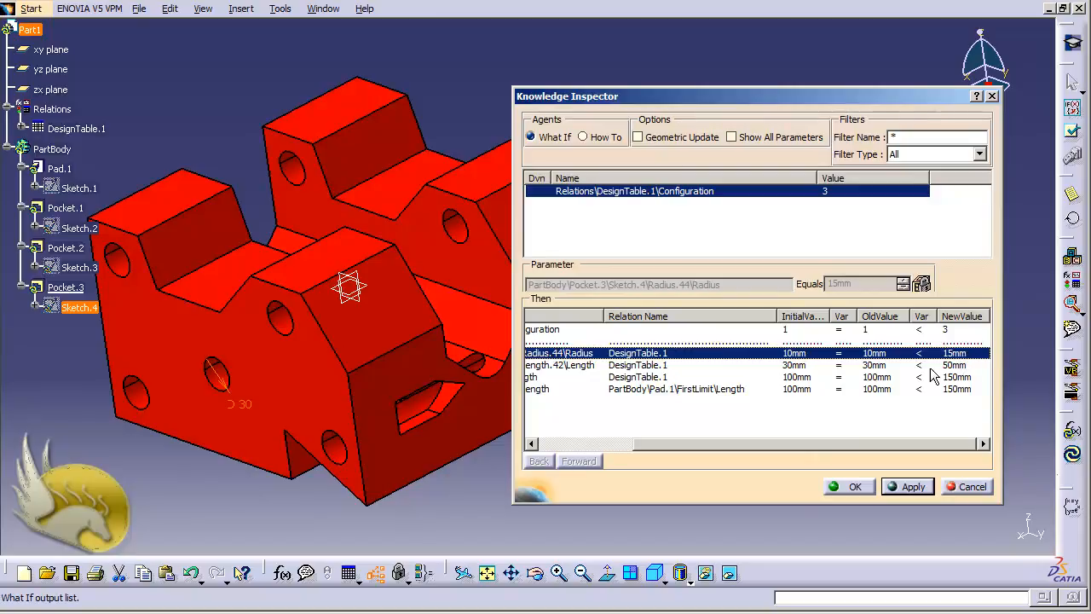
left_click(577, 365)
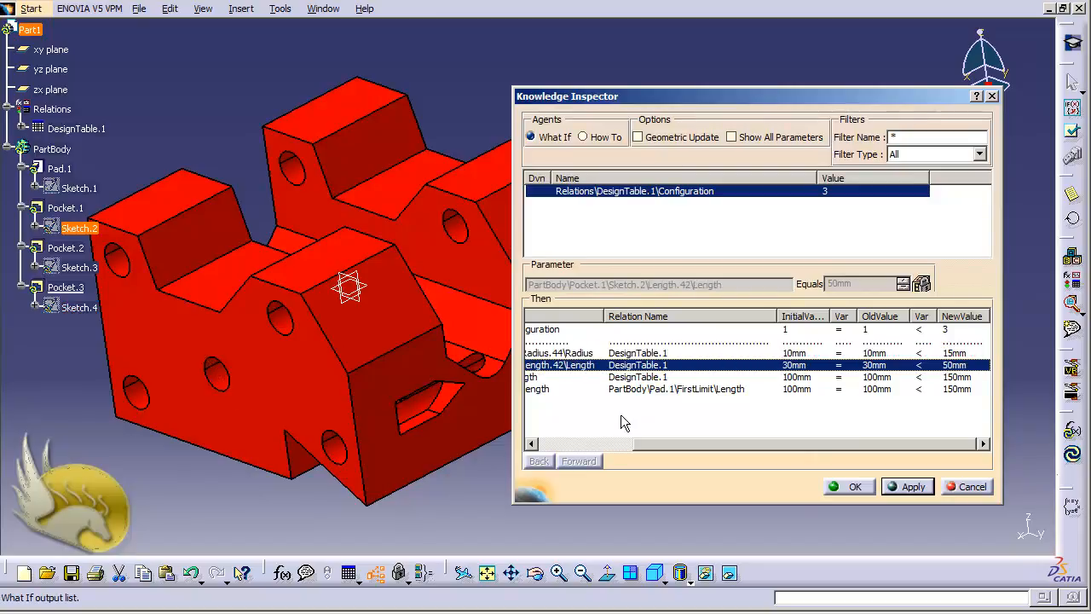
left_click_drag(664, 446, 658, 411)
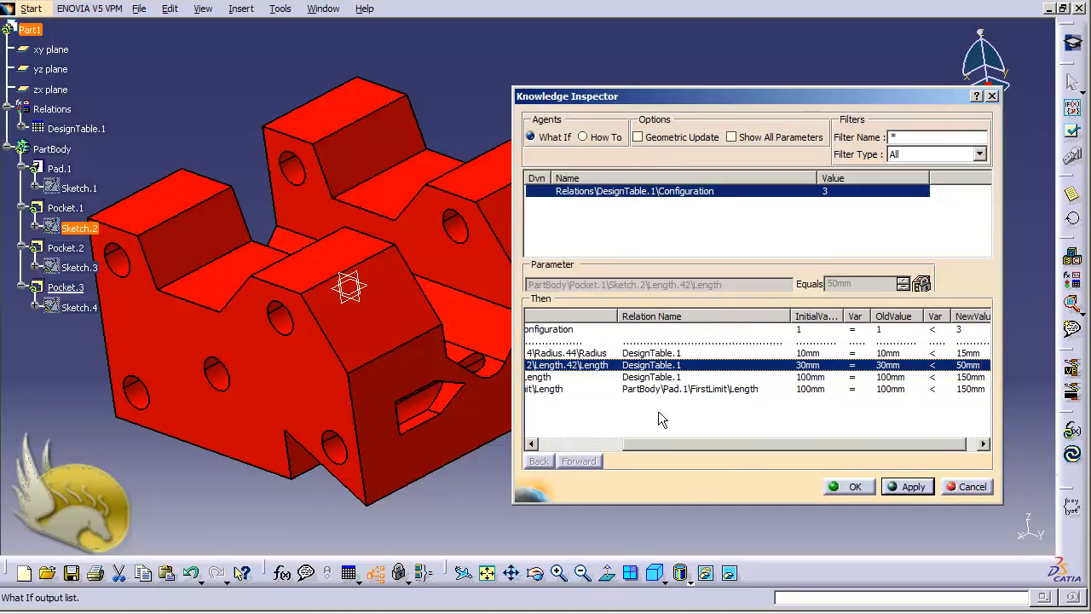
left_click_drag(616, 96, 773, 84)
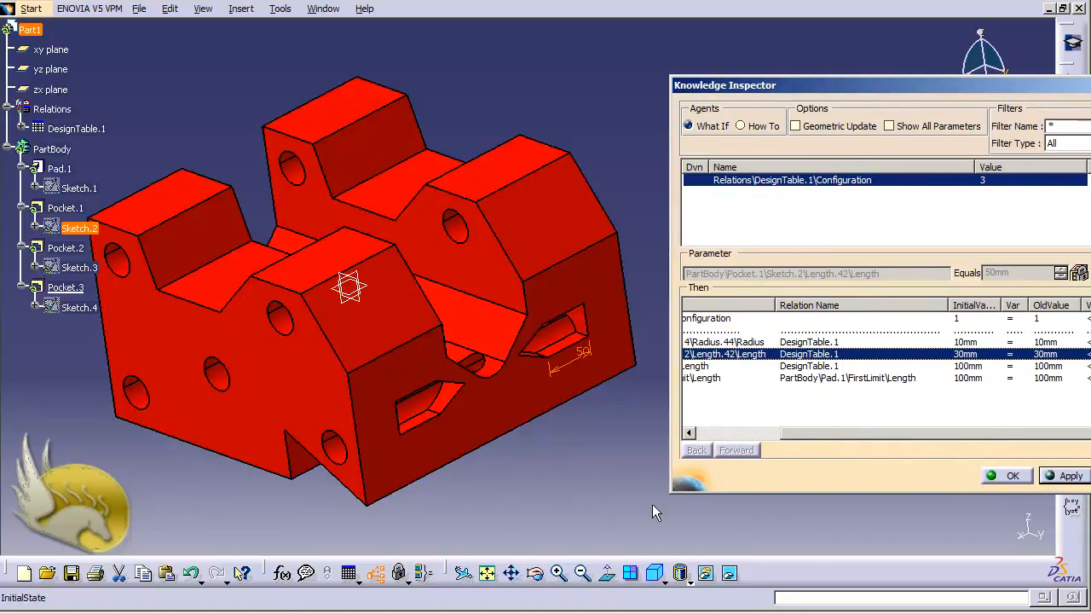
Re-apply the configuration what-if, then cancel the Knowledge Inspector to keep the original part
left_click_drag(870, 92, 633, 101)
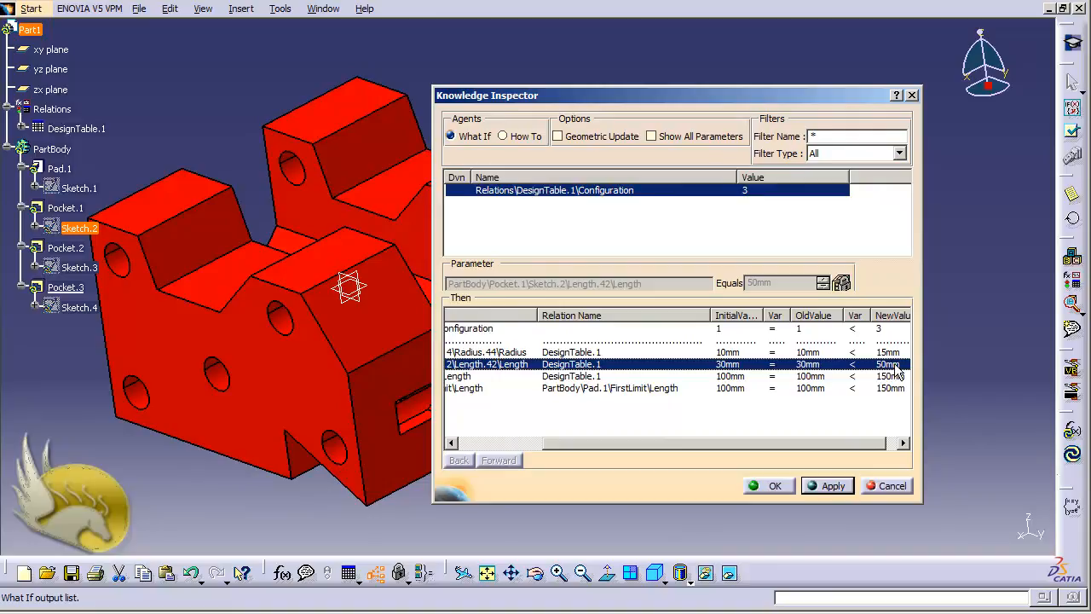
left_click(829, 485)
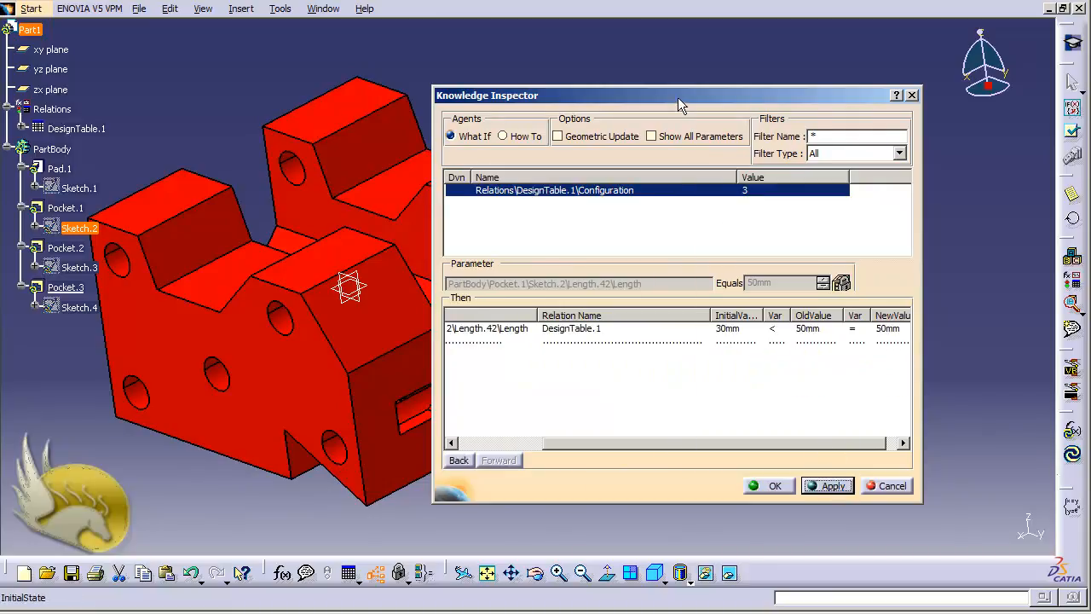
left_click_drag(678, 97, 908, 102)
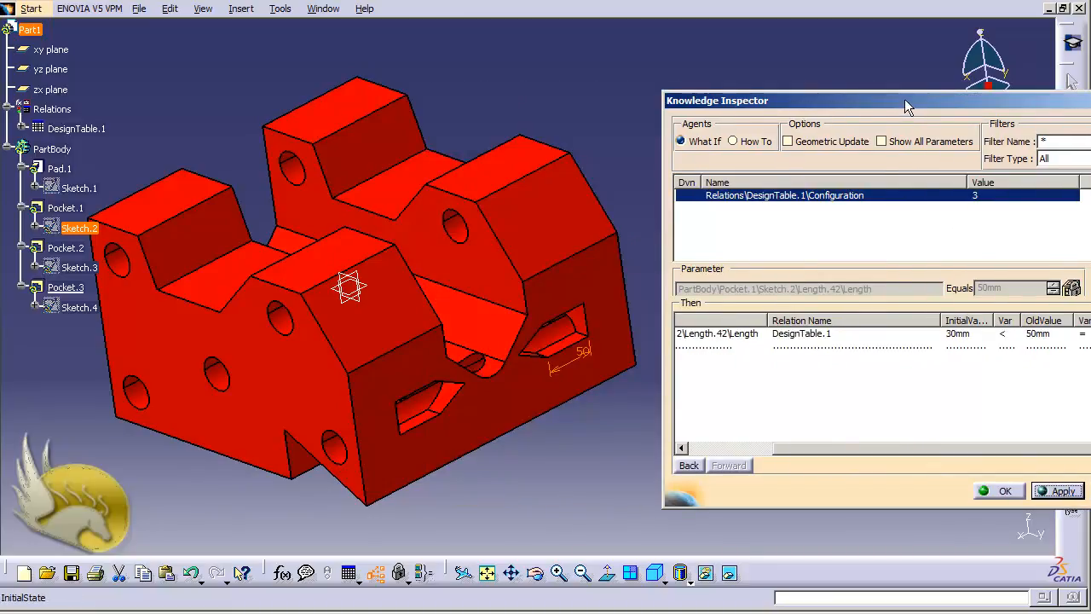
left_click_drag(839, 93, 778, 82)
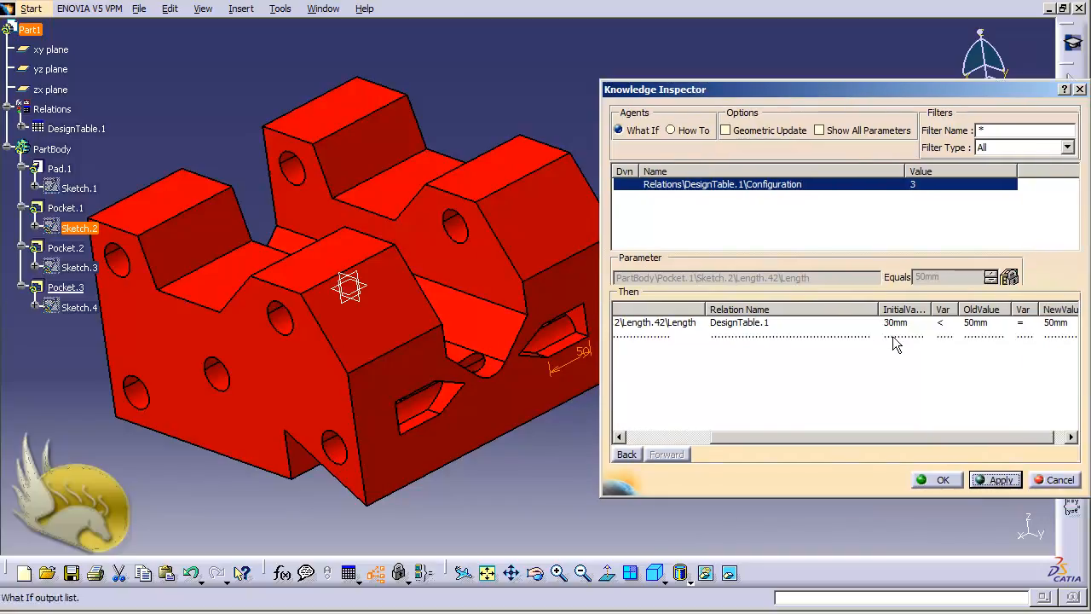
left_click(853, 324)
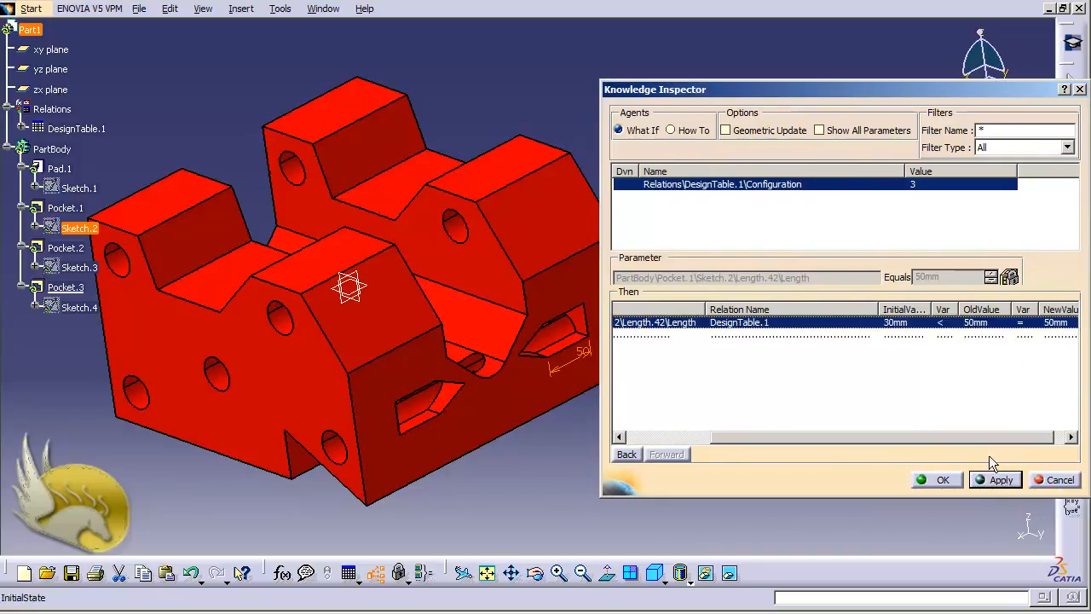
left_click(1001, 480)
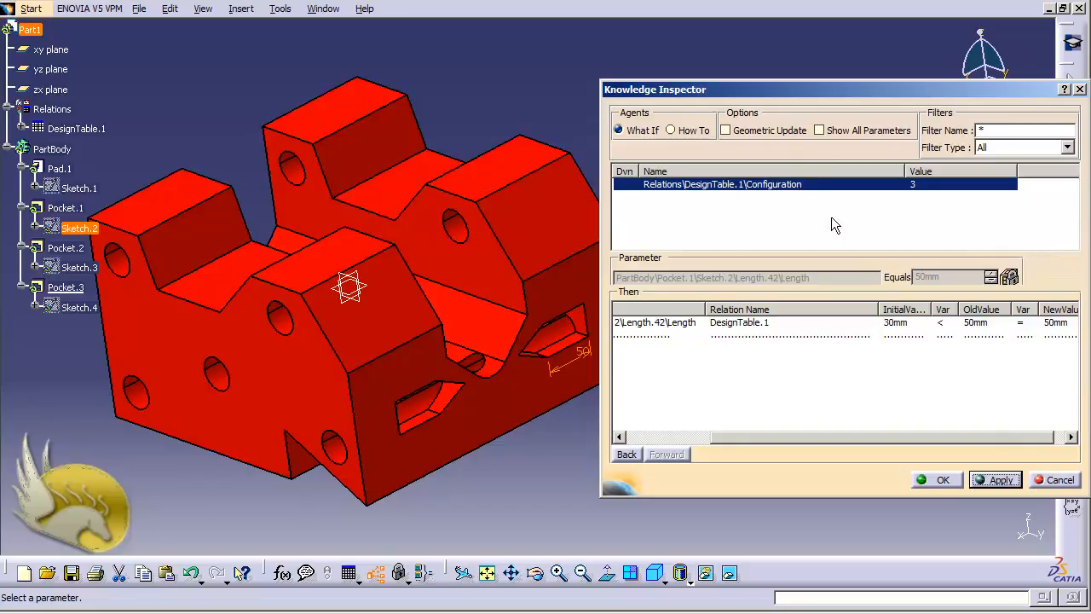
left_click(1055, 478)
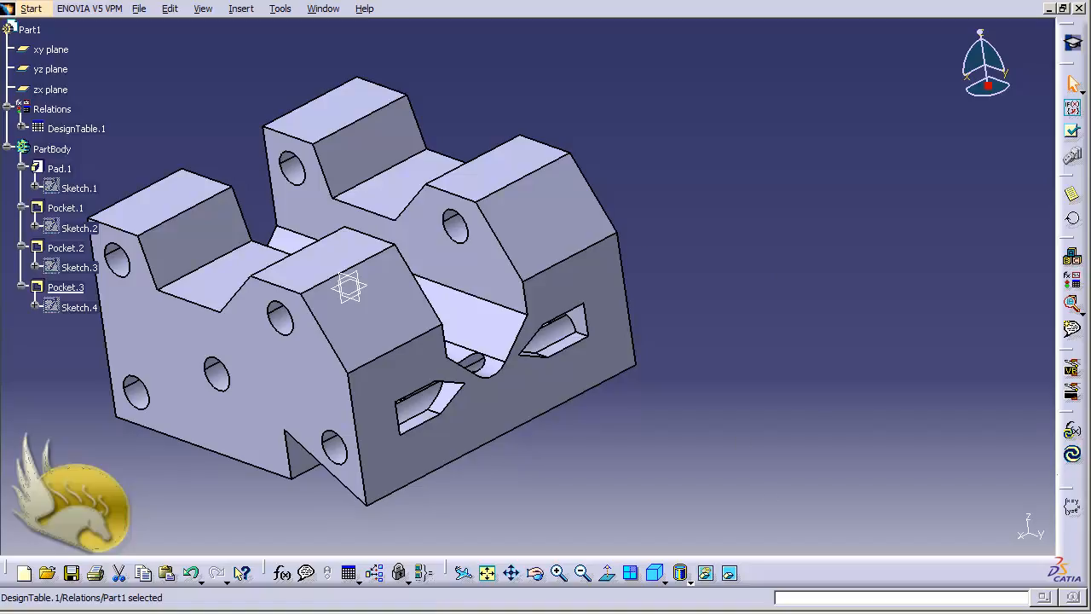
In a blank Notepad document, type the tab-separated header x, y, z
key("alt+Tab")
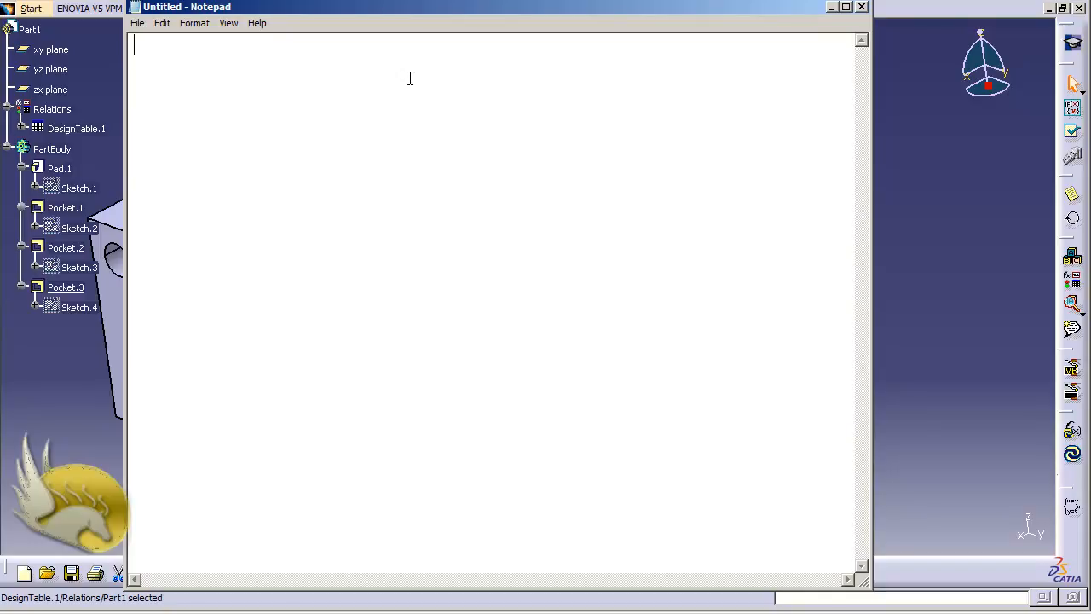
type("X")
key("Tab")
type("y")
key("Tab")
type("z")
key("Return")
Enter the data rows 50 50 50, 100 50 70 and 50 100 80
type("50")
key("Tab")
type("50")
key("Tab")
type("50")
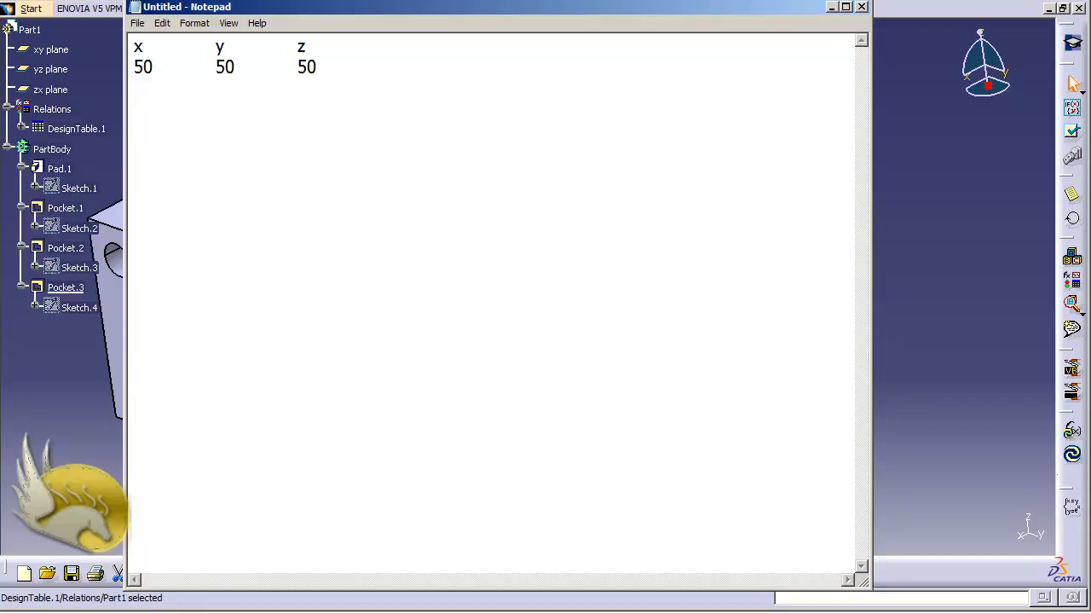
key("Return")
type("100\t50")
key("Tab")
type("70")
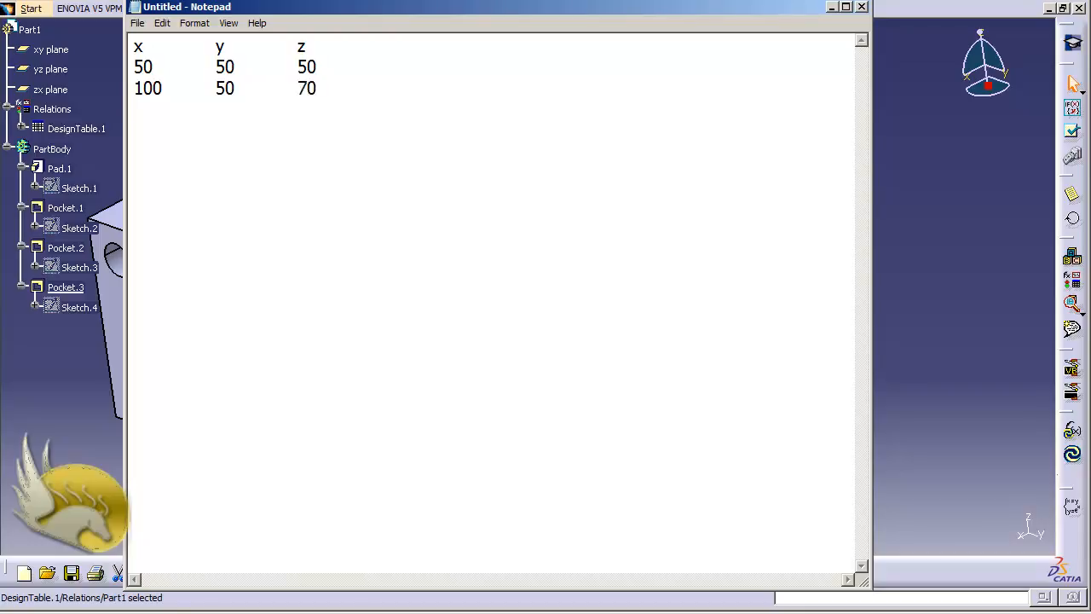
key("Return")
type("50")
key("Tab")
type("100")
key("Tab")
type("80")
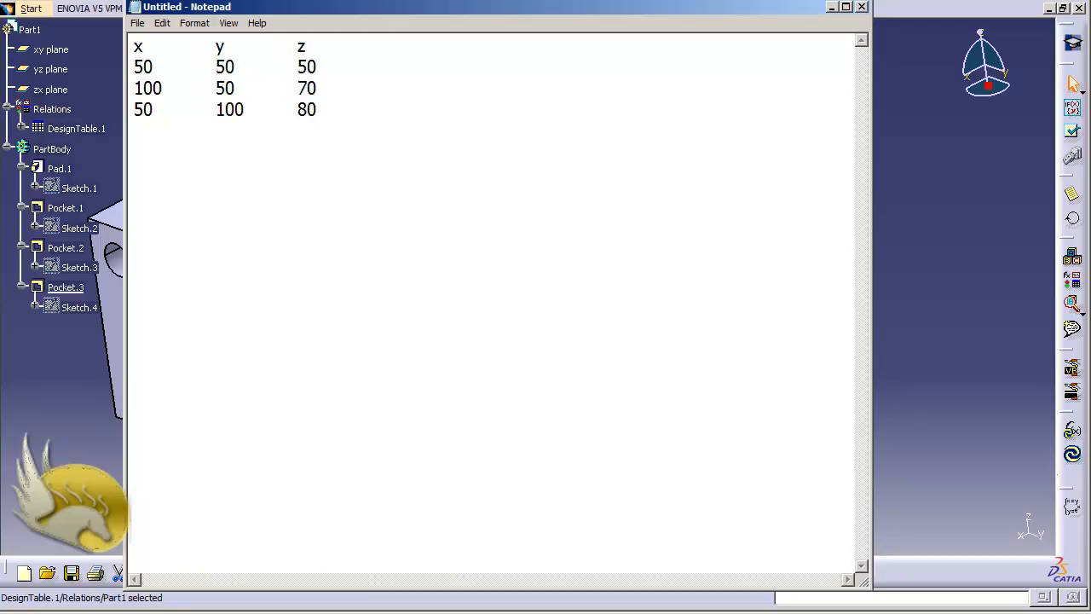
Save the table as DesignTable2.txt in Documents and close Notepad
left_click(139, 24)
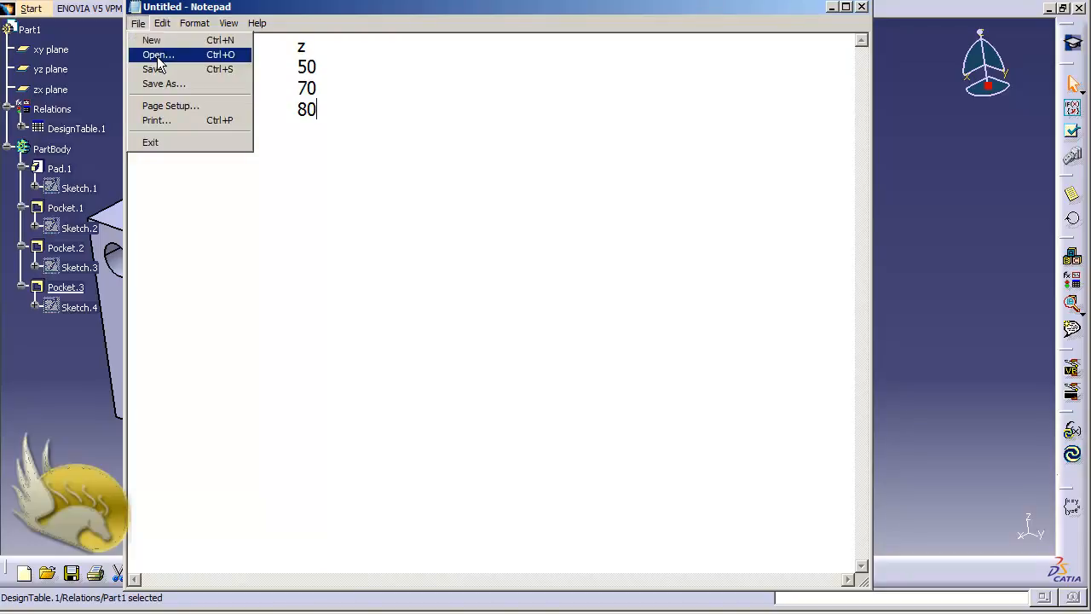
left_click(155, 69)
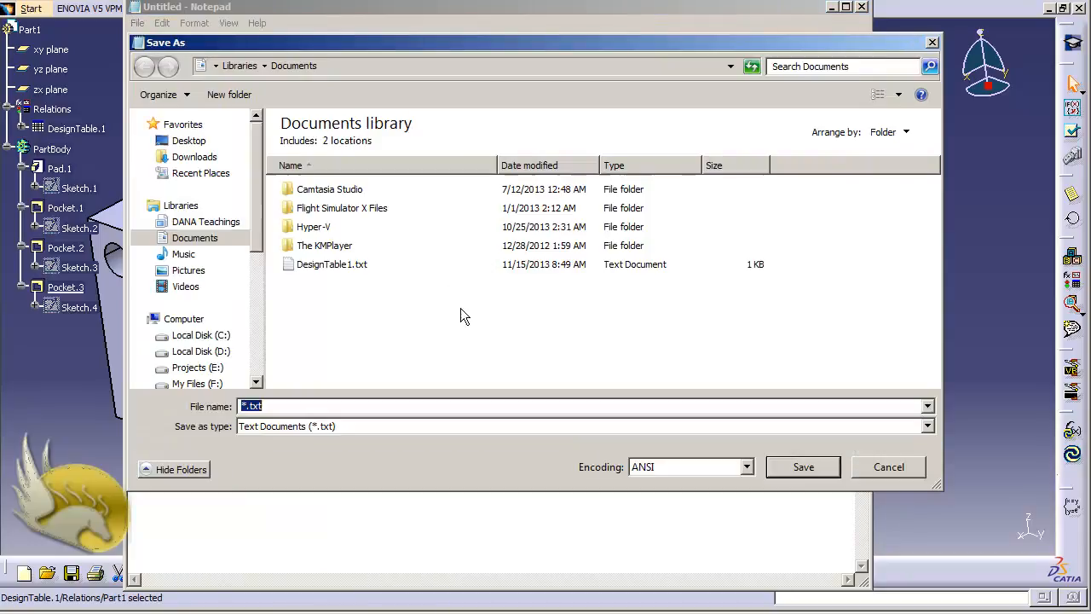
type("De")
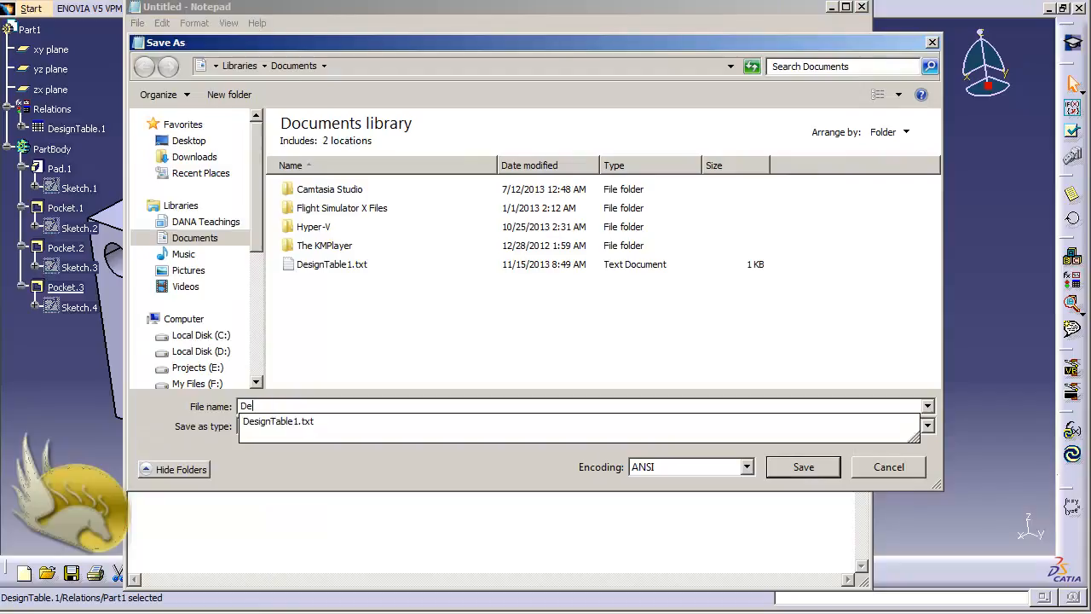
key("Down")
key("BackSpace")
key("BackSpace")
key("BackSpace")
key("BackSpace")
key("BackSpace")
type("2")
key("Return")
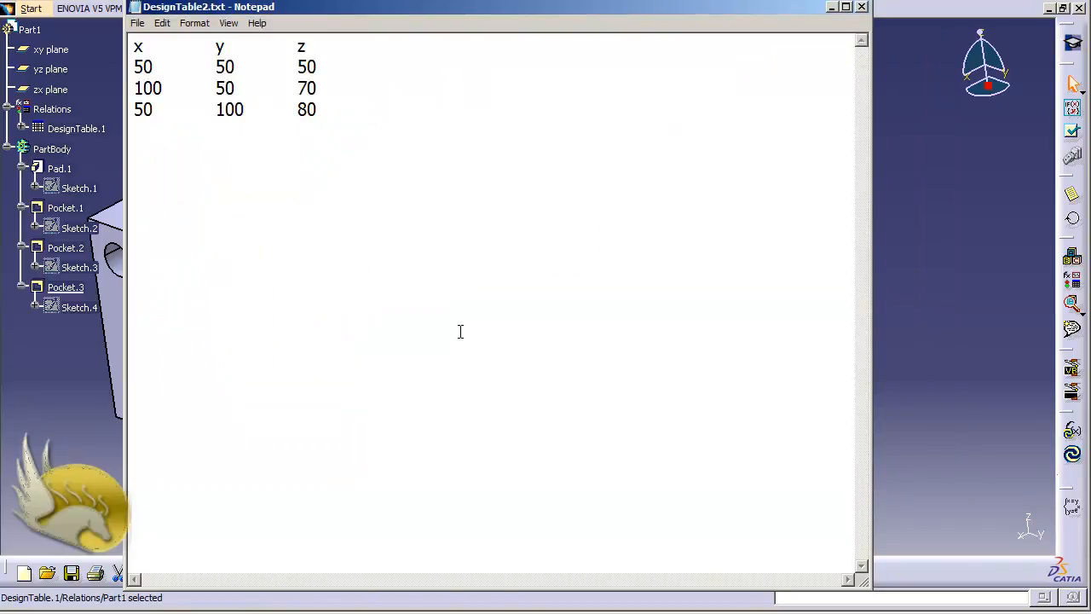
left_click(862, 8)
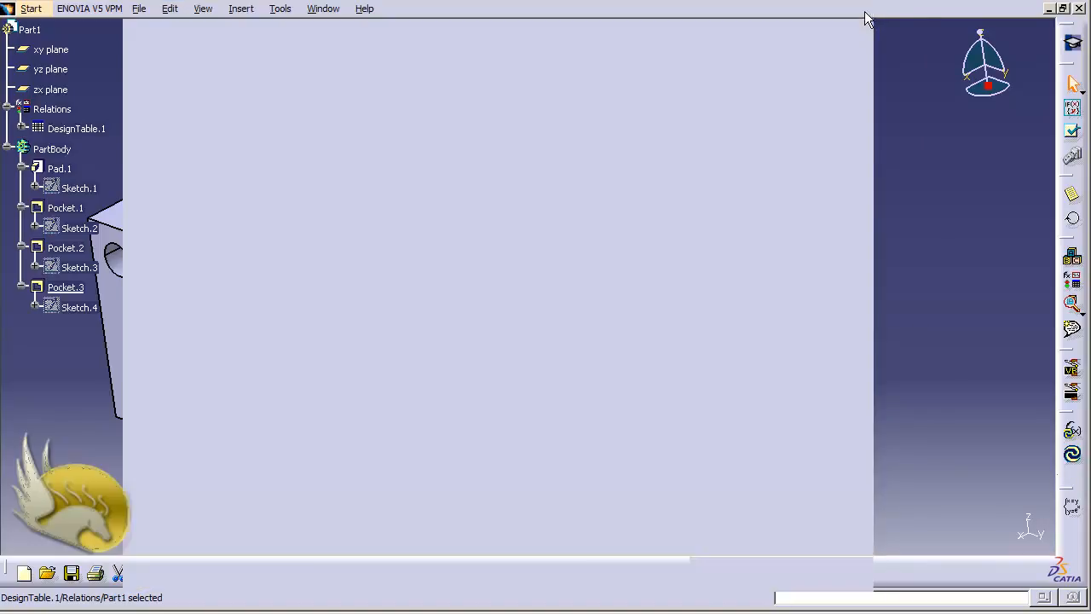
Close the part without saving, create a new Part document, and select the xy plane
left_click(1076, 8)
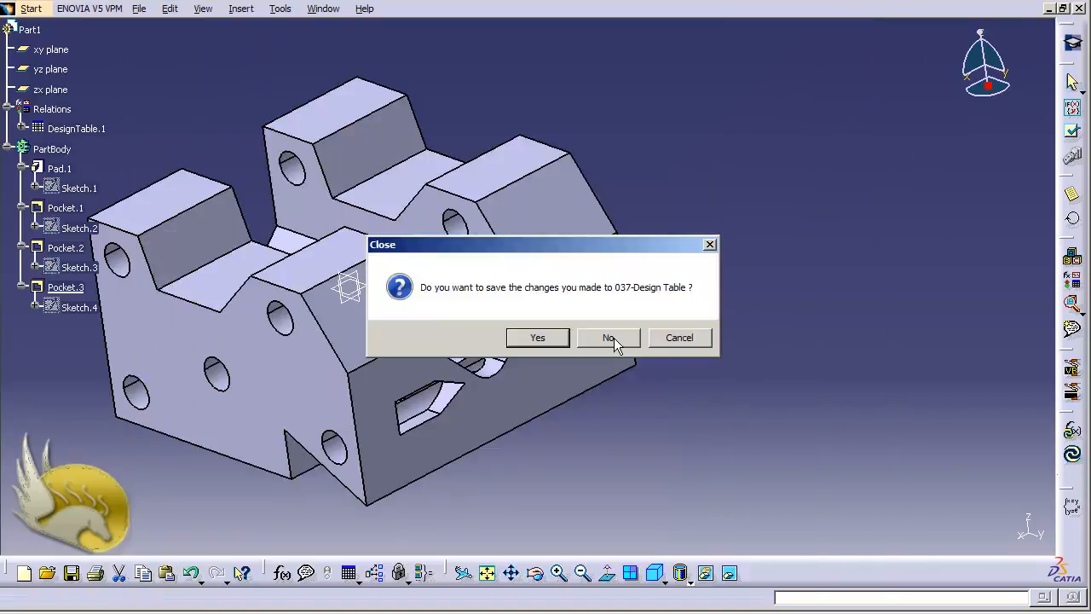
left_click(626, 341)
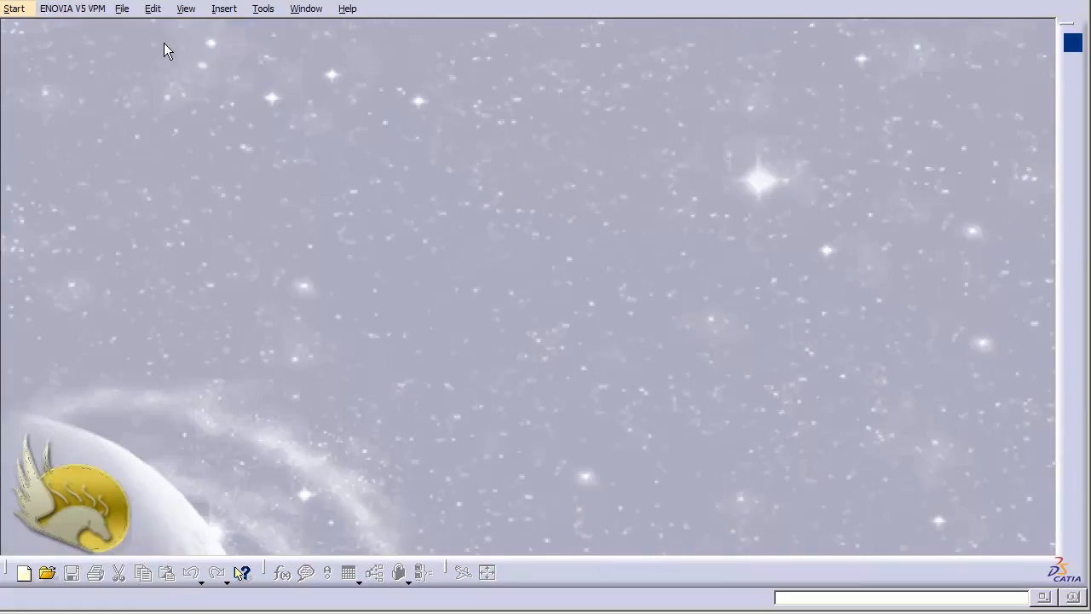
left_click(125, 10)
left_click(139, 27)
key("p")
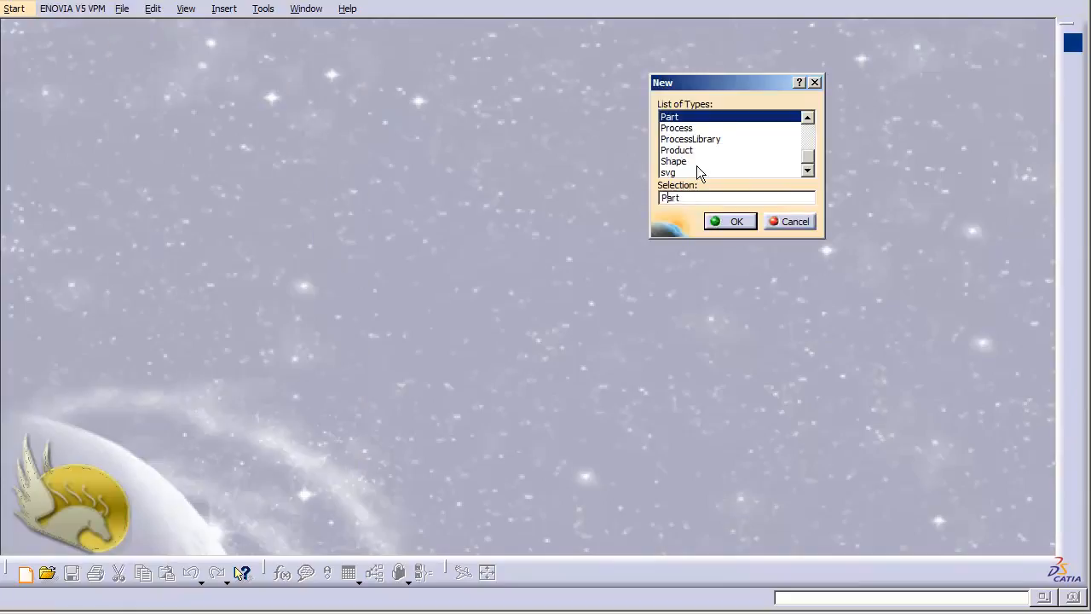
left_click(733, 221)
left_click(518, 334)
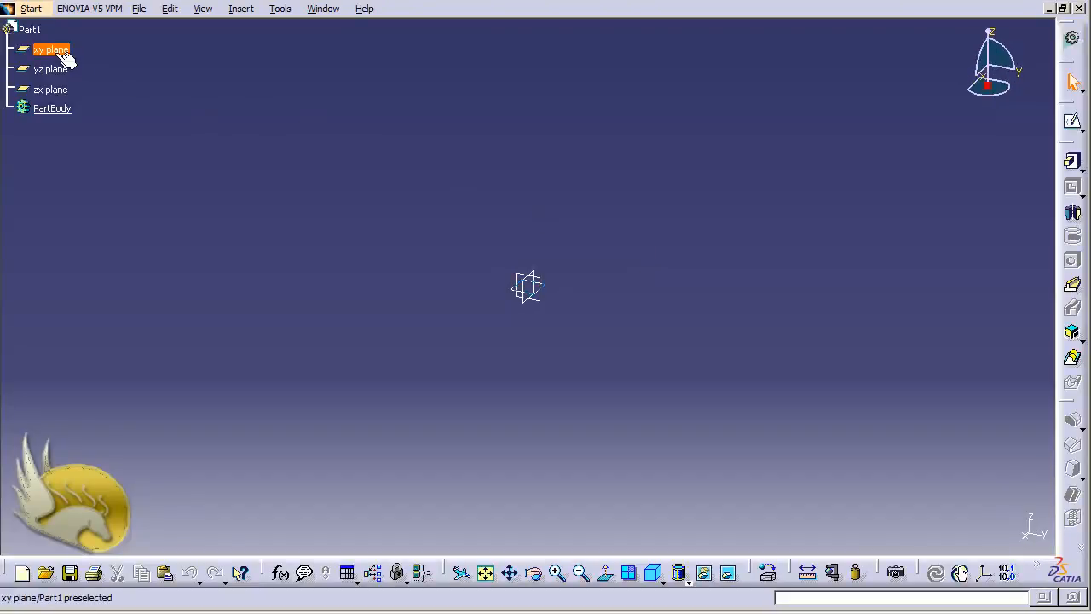
left_click(65, 70)
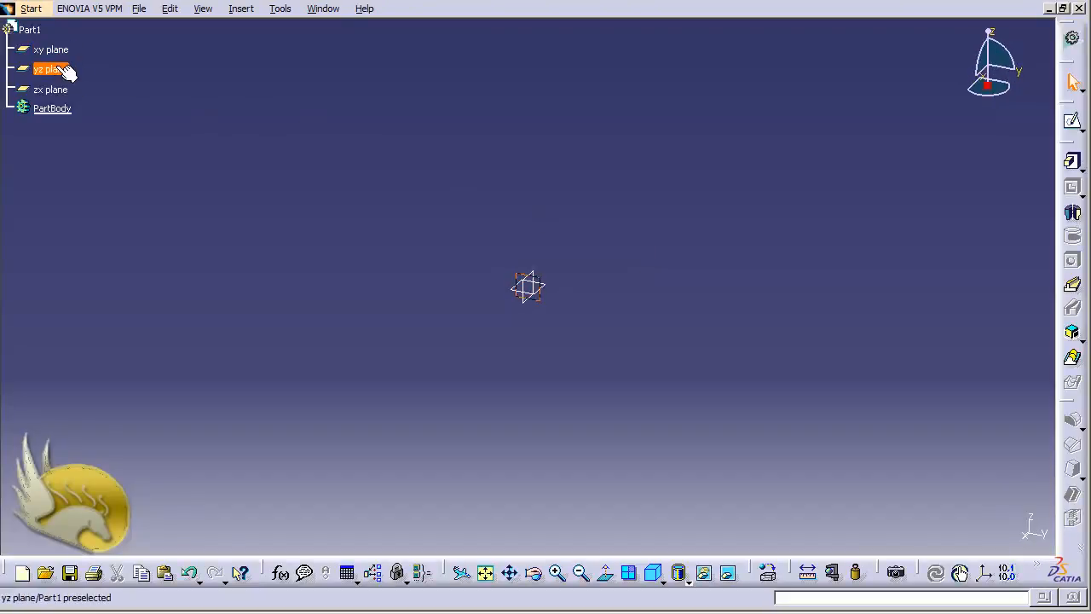
left_click(59, 52)
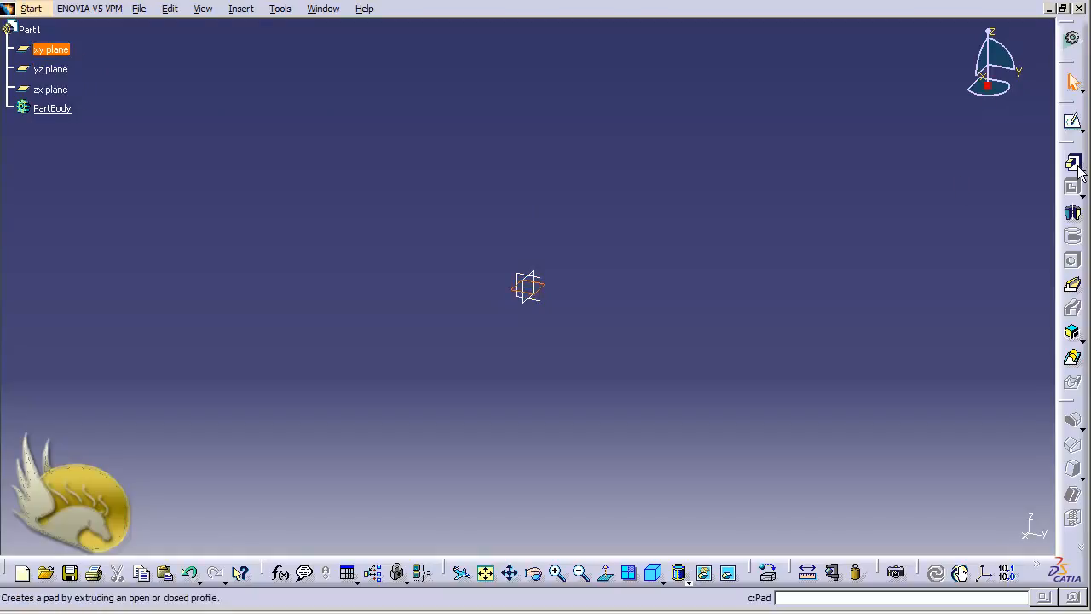
Start a sketch on the xy plane and draw a rectangle
left_click(1072, 122)
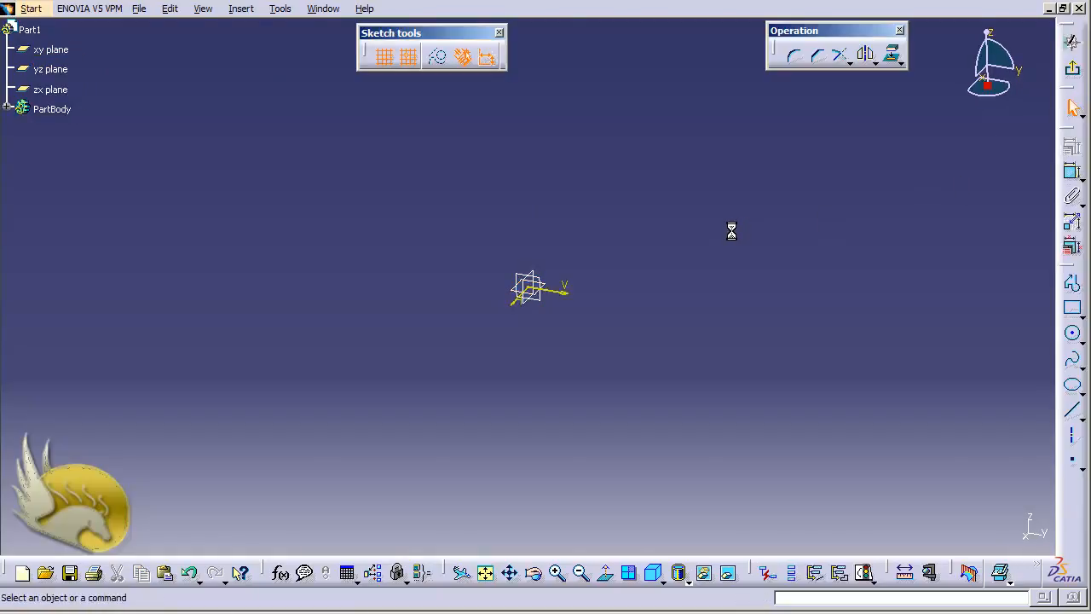
left_click(1073, 310)
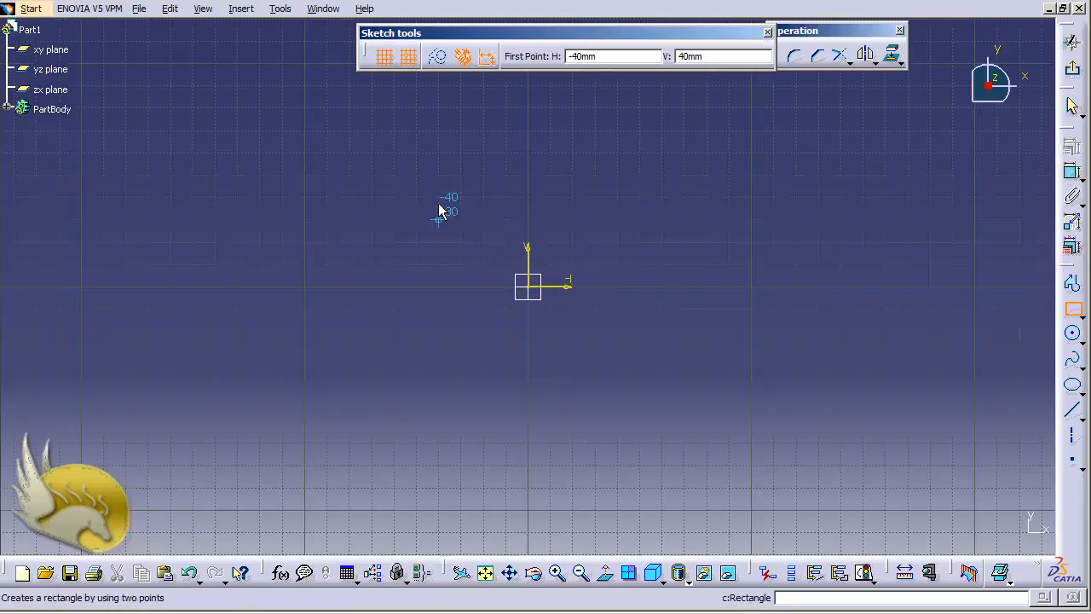
left_click(394, 175)
left_click(728, 353)
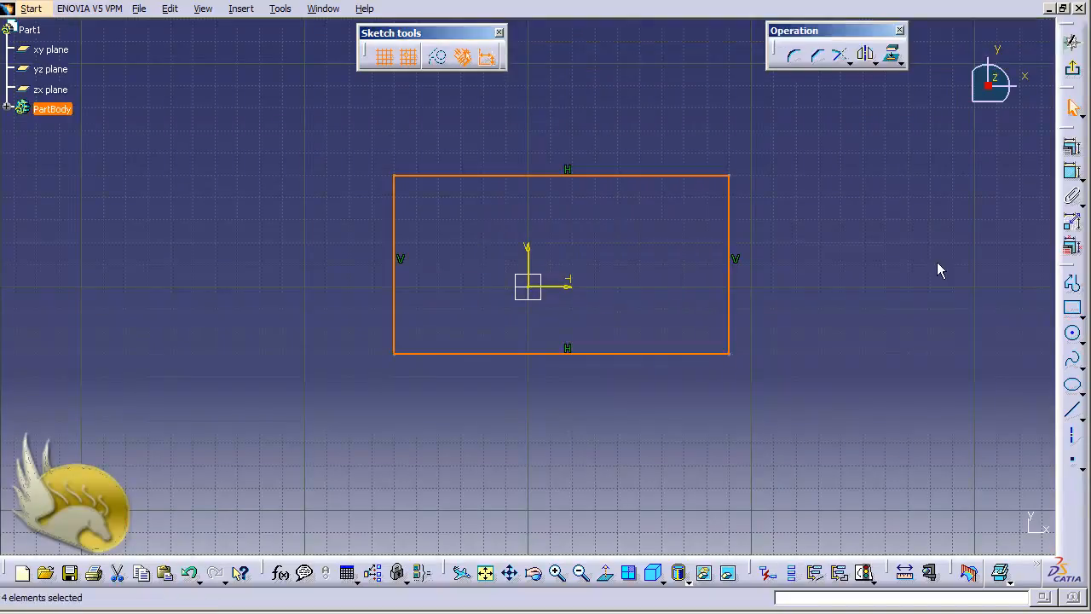
Dimension the rectangle's right edge at 80 and its top edge at 150
left_click(1070, 172)
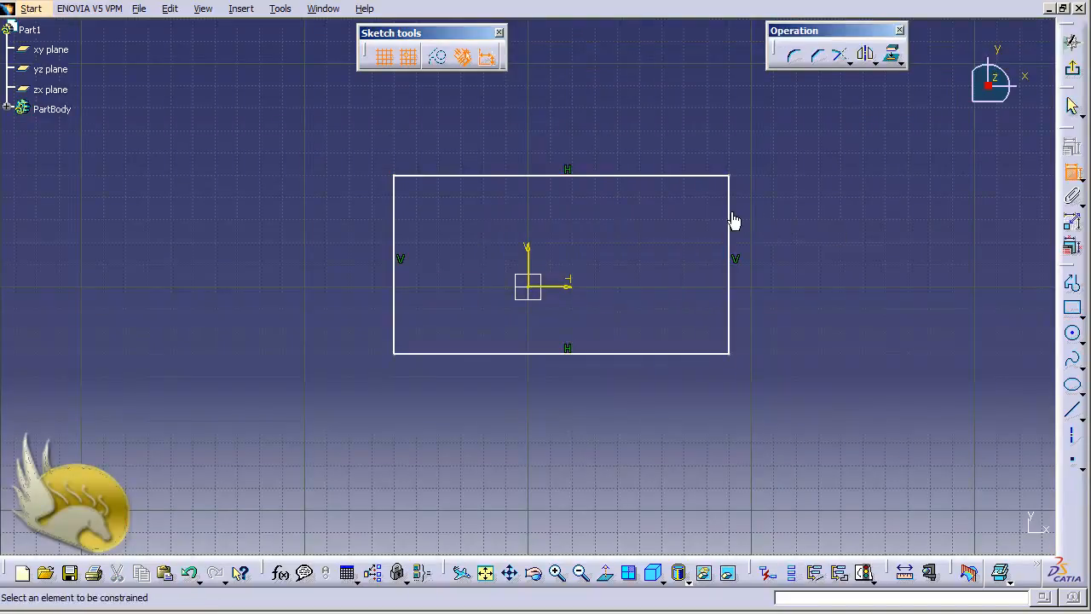
left_click(731, 219)
left_click(758, 220)
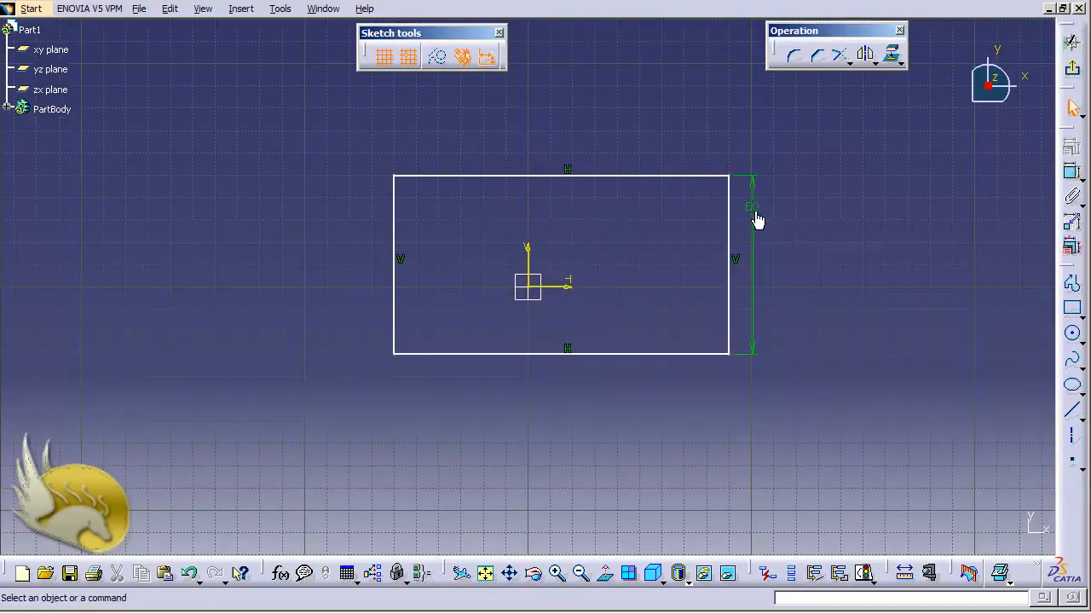
left_click(1072, 172)
left_click(600, 178)
left_click(599, 139)
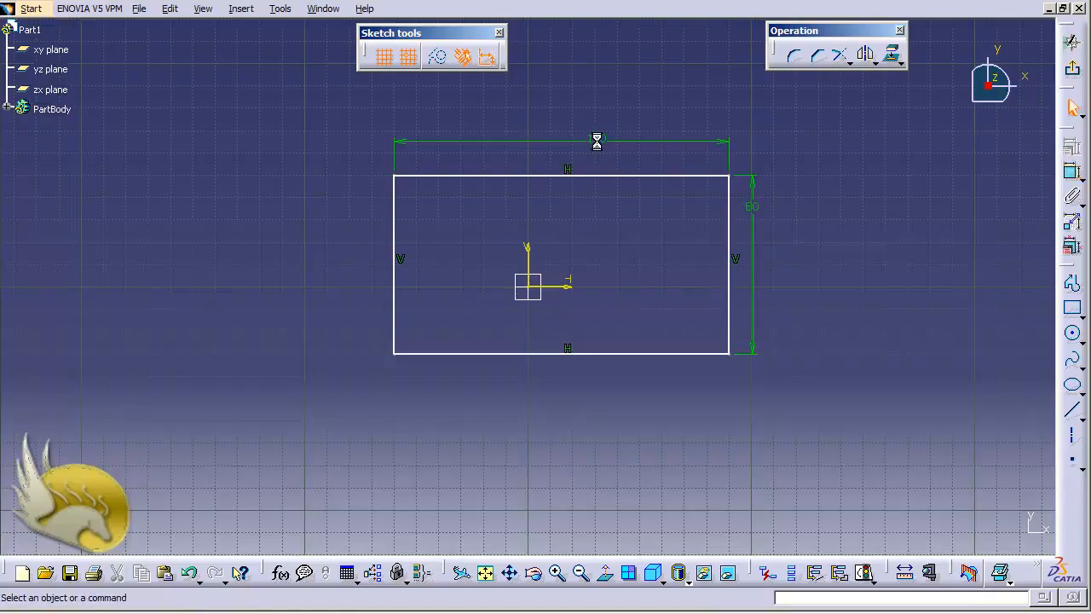
Rename the 80 height dimension to Y Index through its Properties
right_click(754, 207)
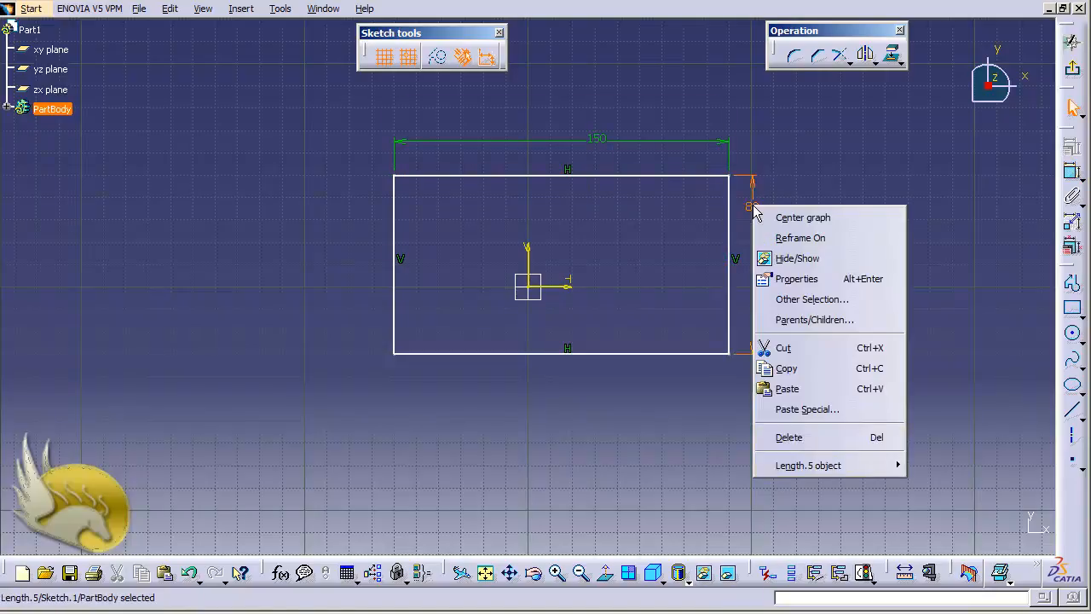
left_click(795, 278)
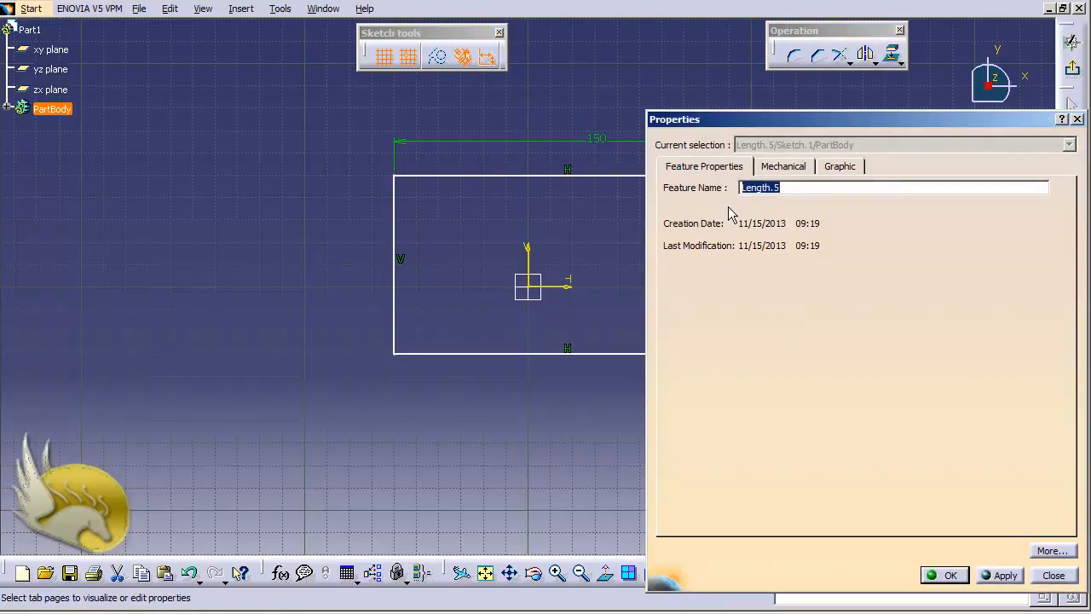
type("Y Index")
left_click(943, 574)
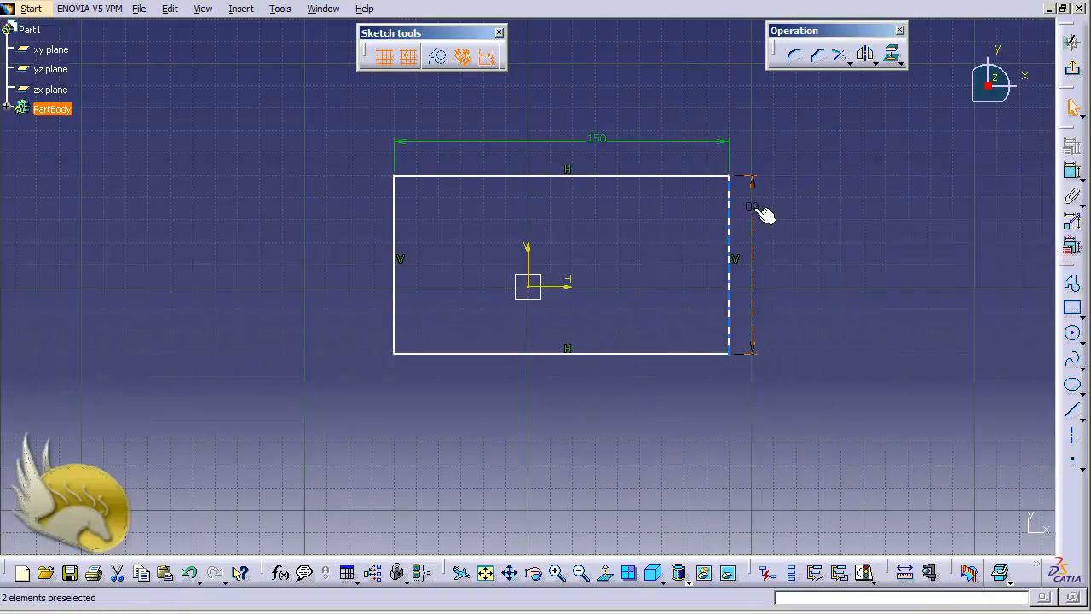
Rename the 150 width dimension to X Index
right_click(595, 141)
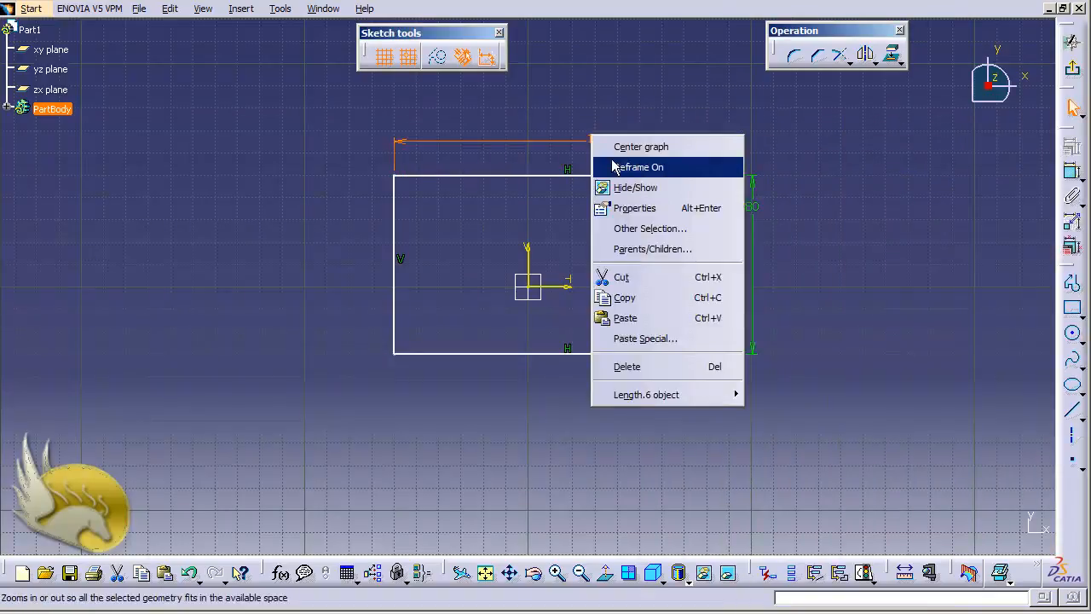
left_click(623, 208)
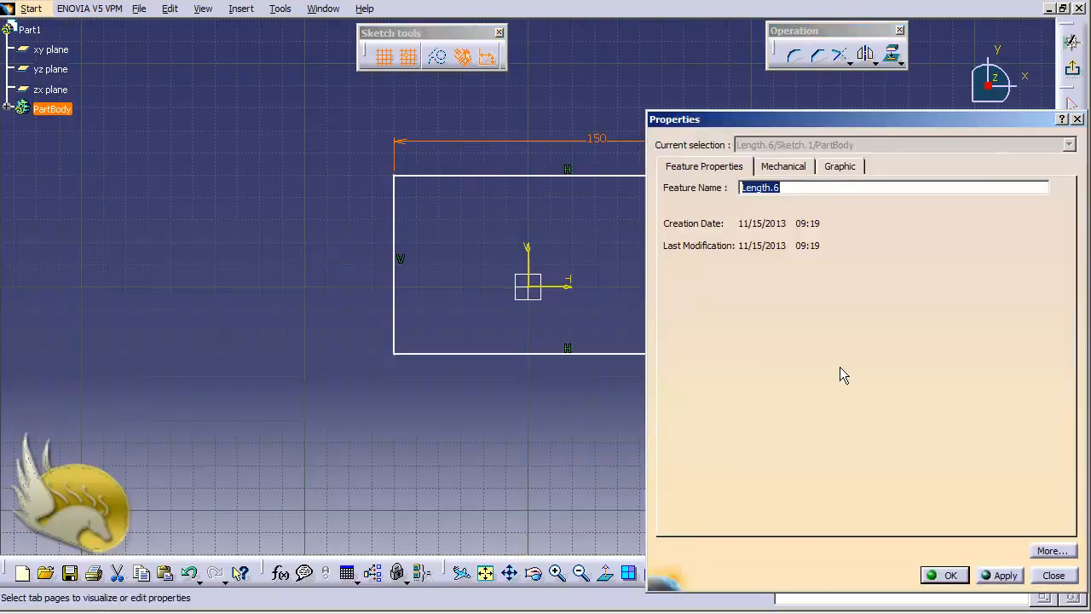
type("X Index")
key("Return")
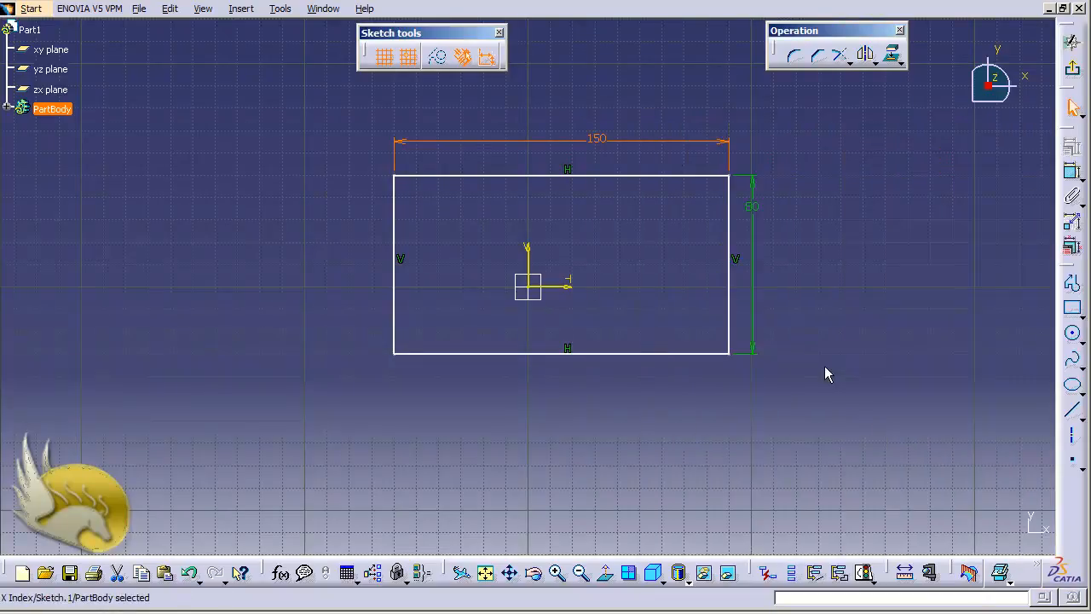
Exit the sketch and pad the 150 × 80 rectangle 20 mm thick as Pad.1
left_click(1072, 68)
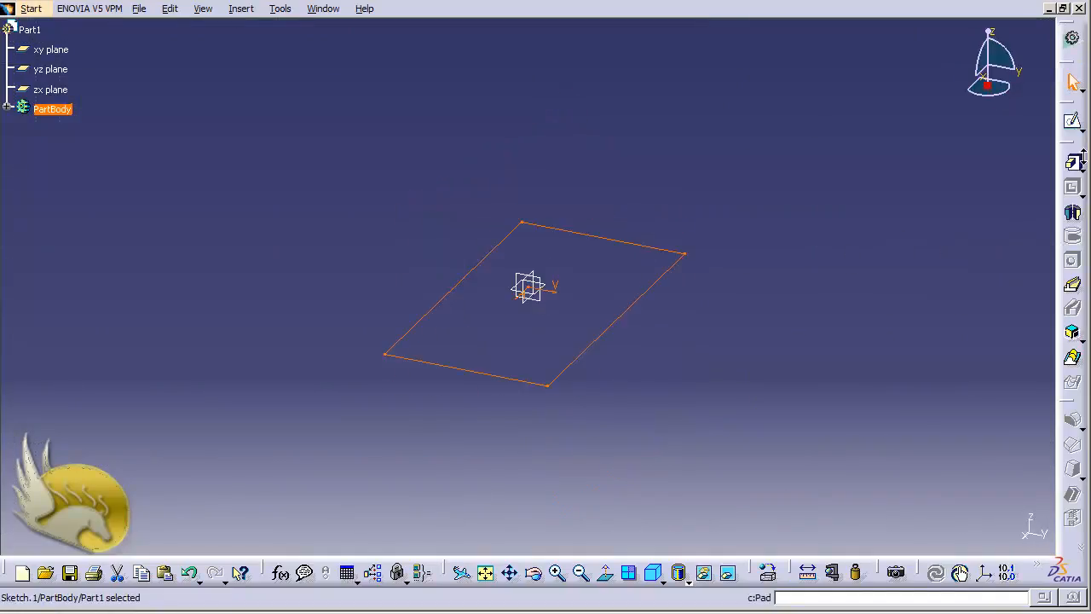
left_click(1072, 160)
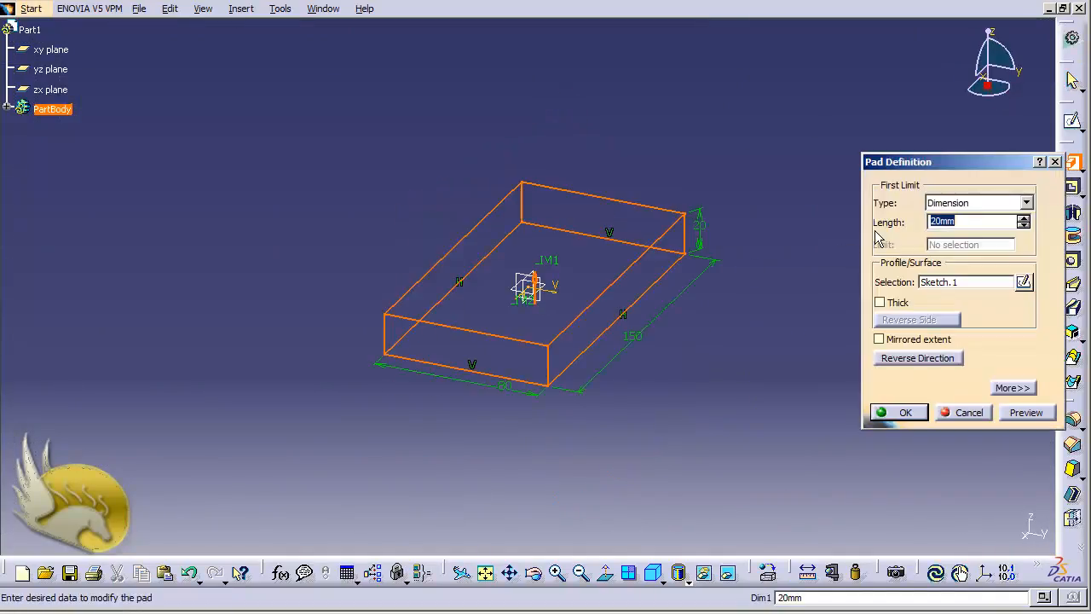
left_click(901, 411)
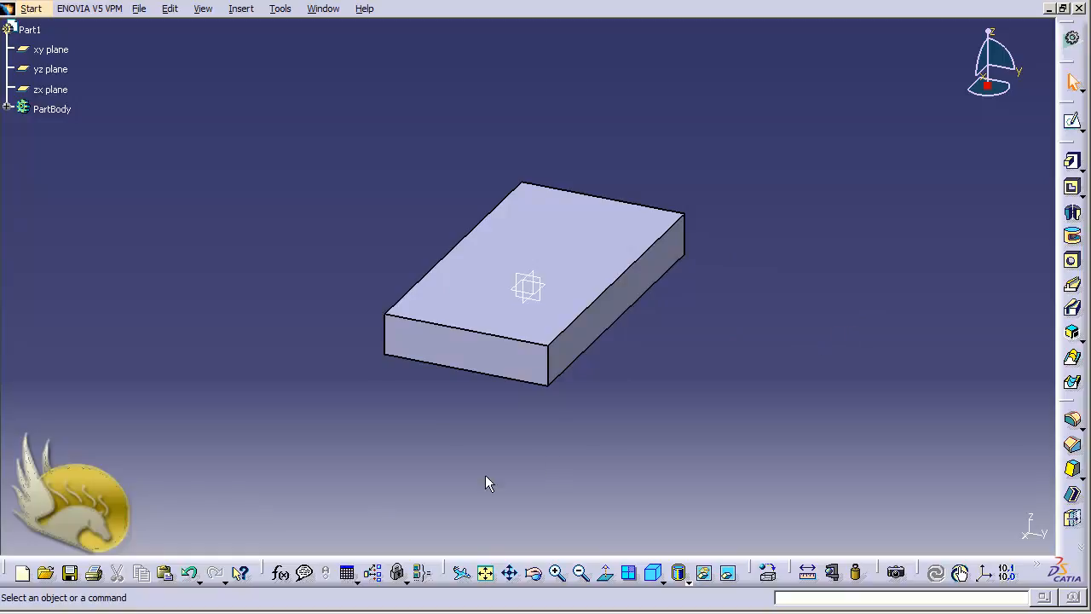
Build DesignTable.1 from the existing text file DesignTable2.txt, declining automatic column associations
left_click(350, 572)
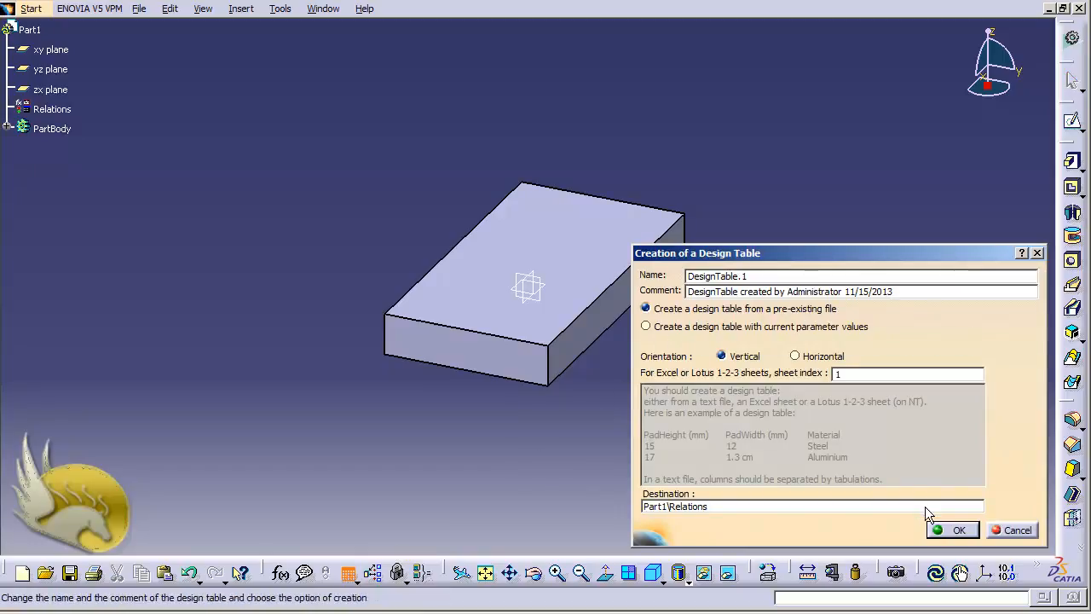
left_click(949, 528)
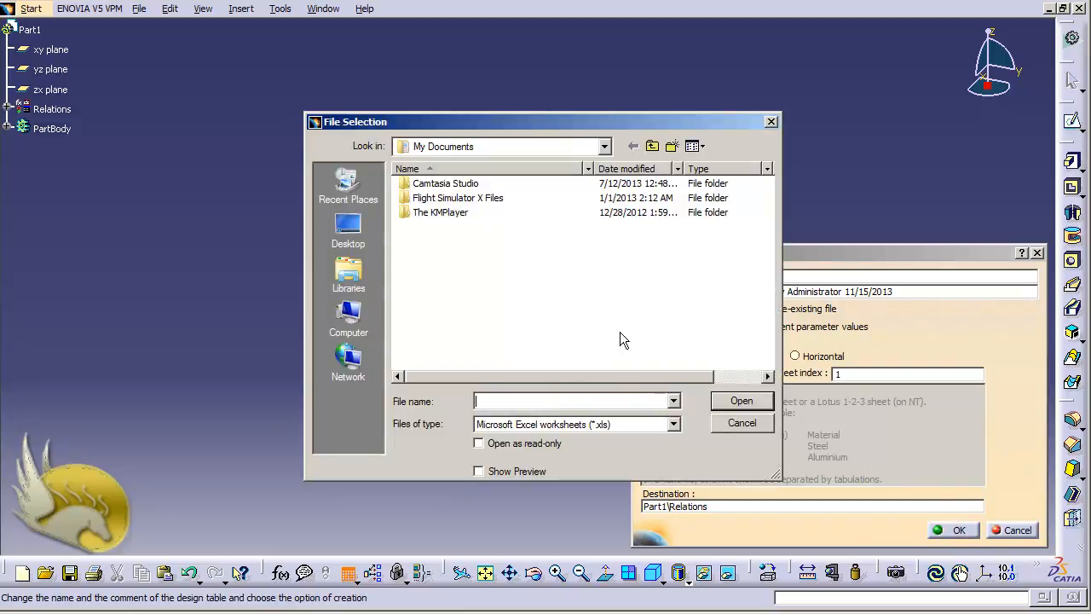
left_click(673, 423)
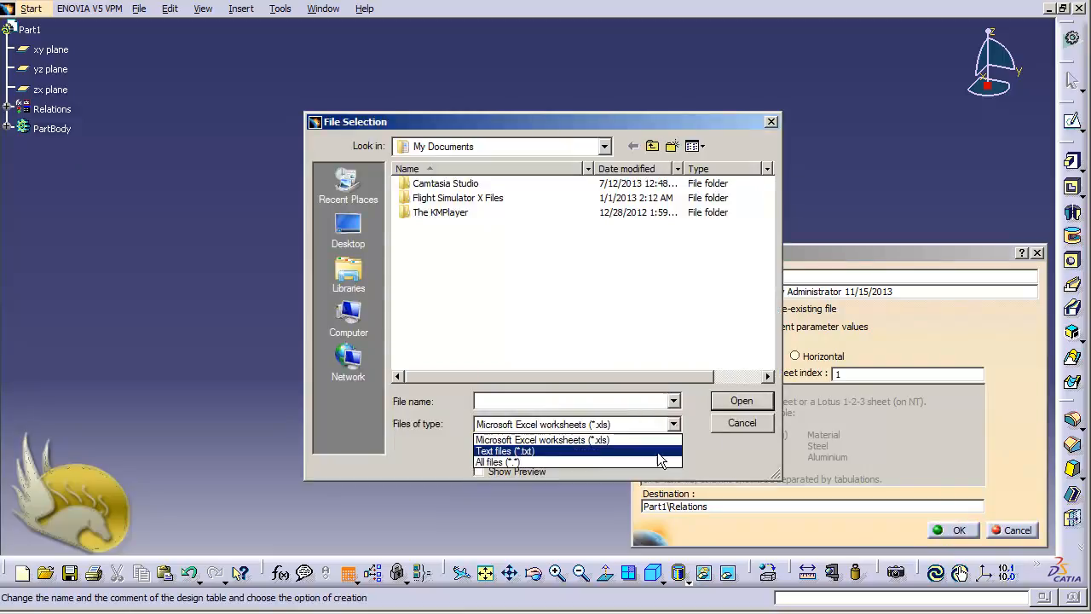
left_click(655, 451)
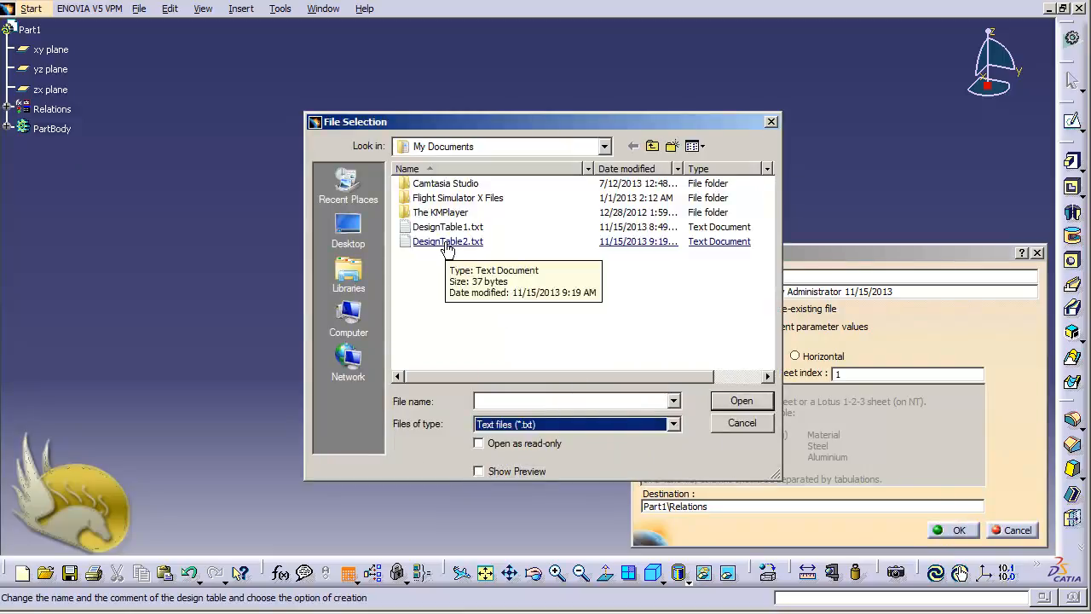
double_click(447, 242)
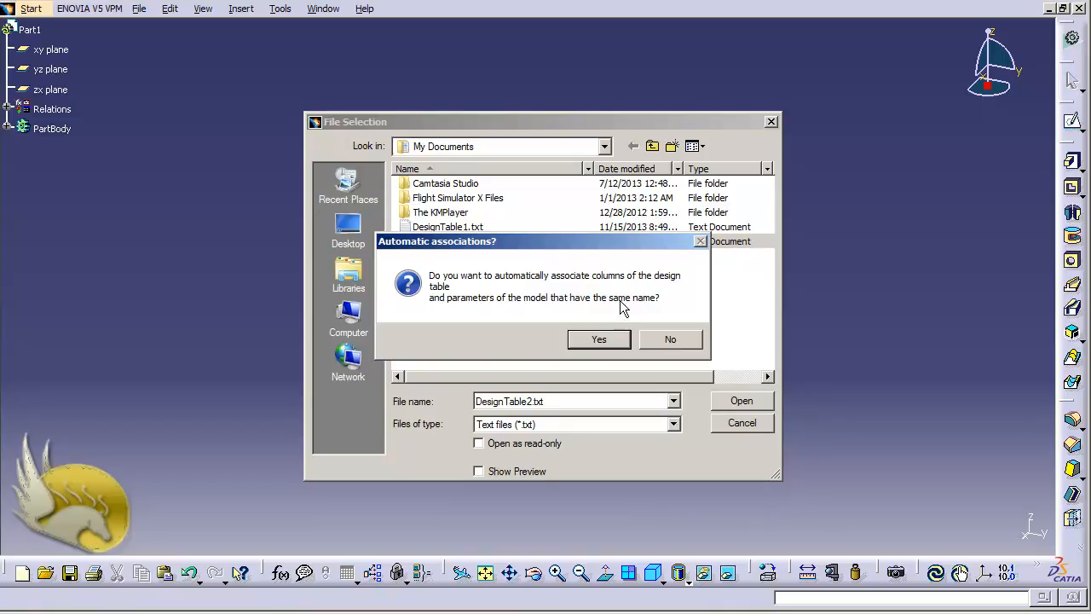
left_click(667, 339)
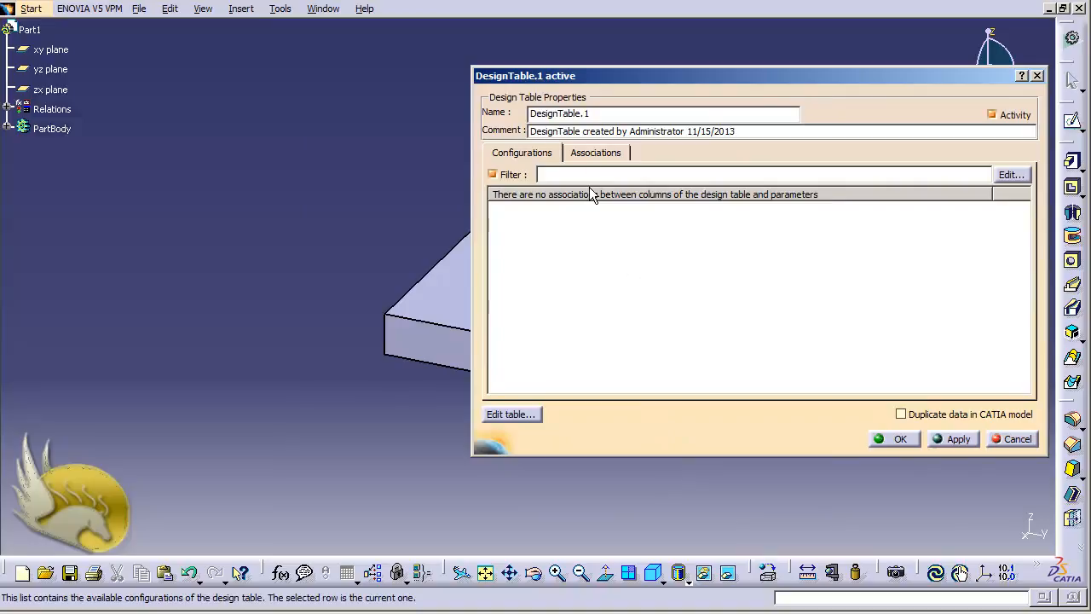
Show DesignTable.1's Associations tab, widening and moving the dialog to list X Index and Y Index
left_click(588, 154)
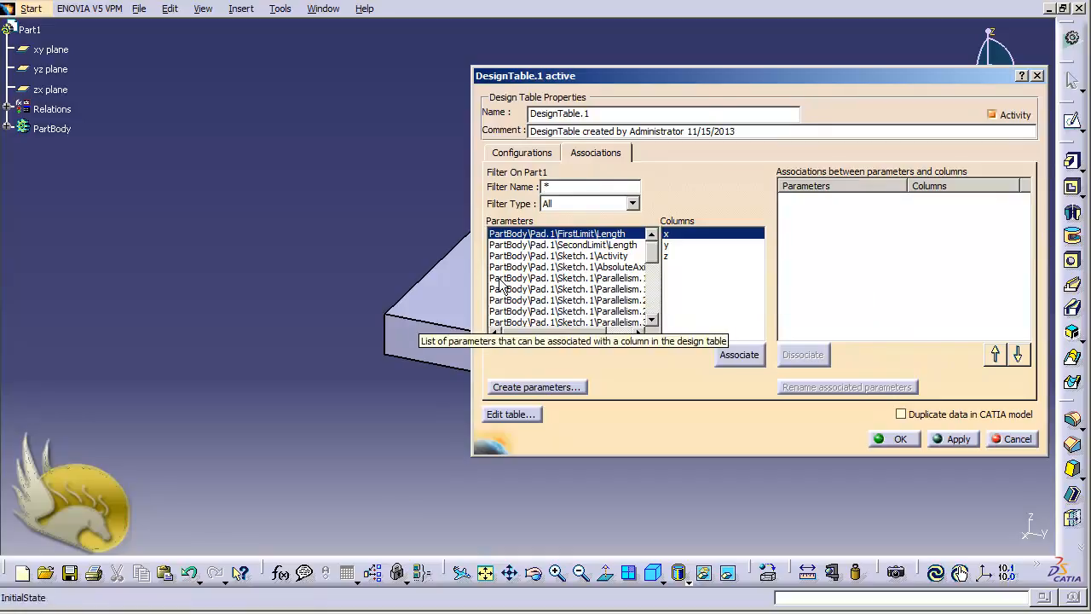
left_click_drag(471, 270, 243, 270)
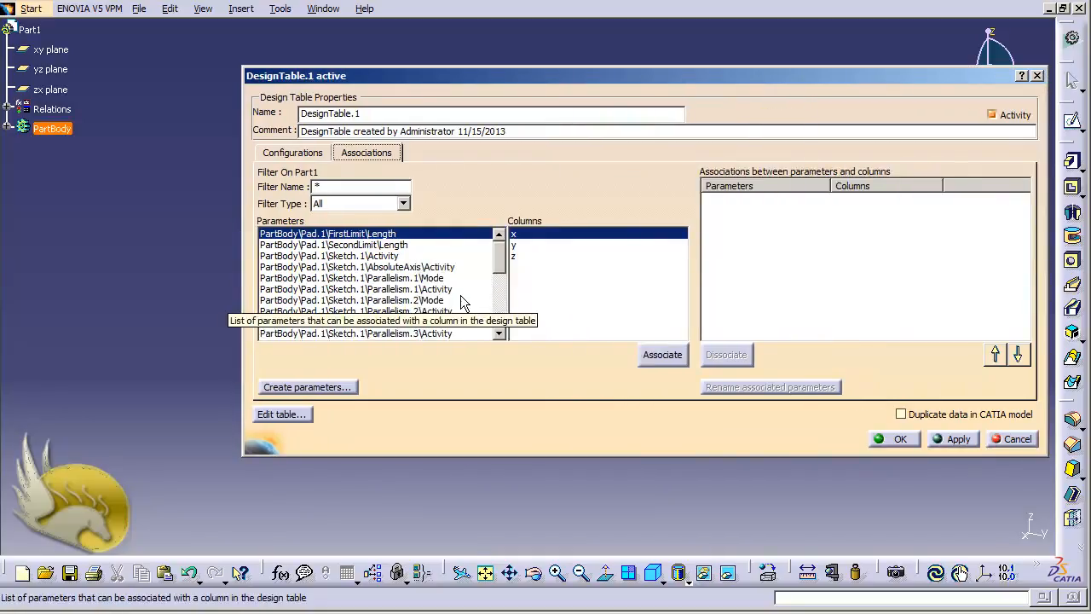
double_click(499, 334)
double_click(499, 334)
left_click(498, 334)
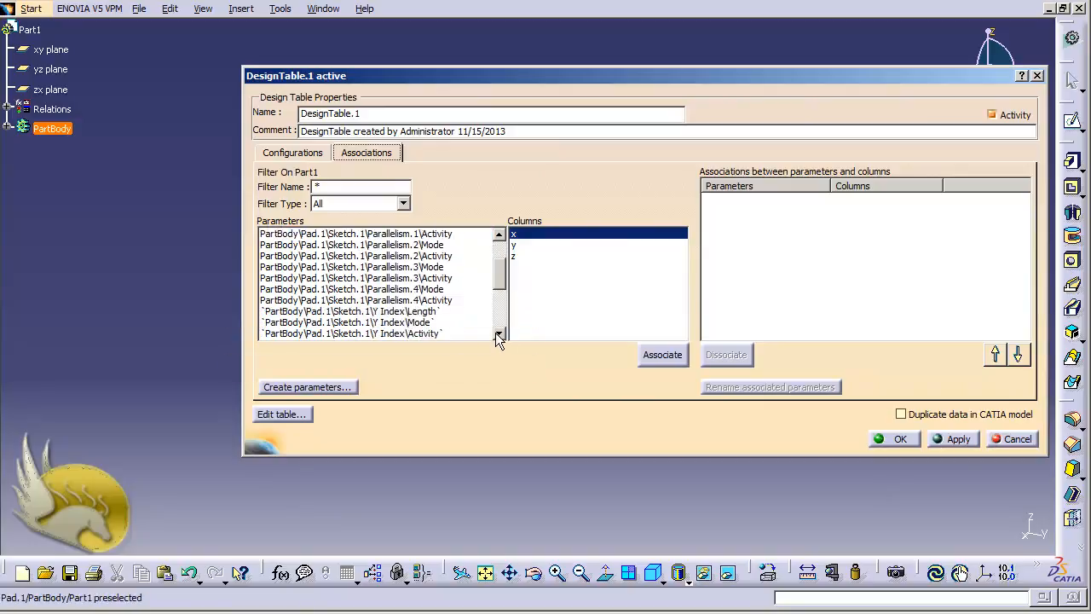
triple_click(499, 334)
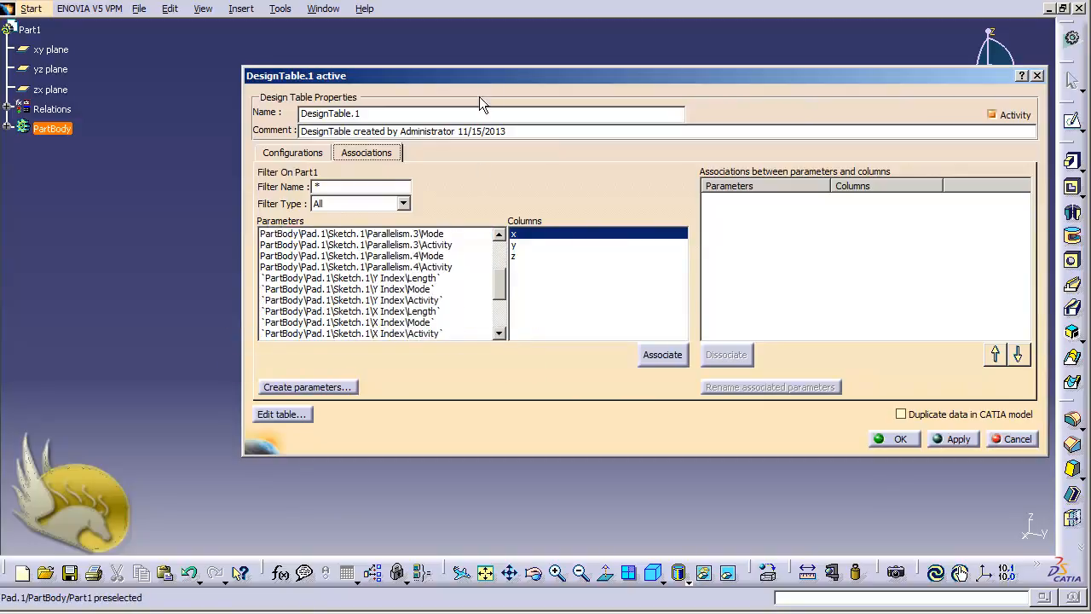
left_click_drag(490, 80, 578, 145)
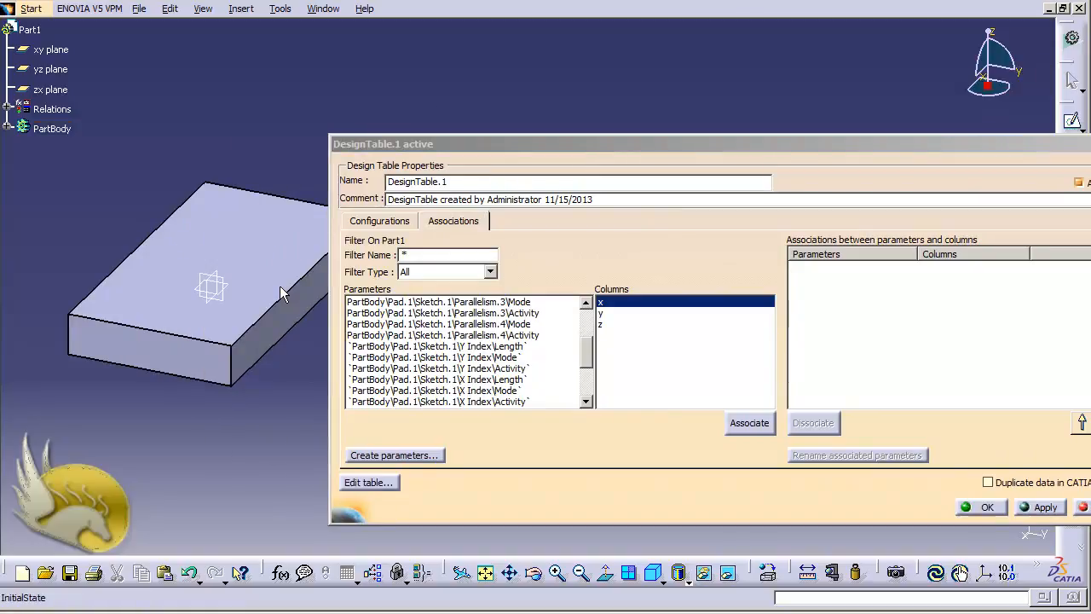
Expand PartBody, Sketch.1 and its Constraints, then select column x and the X Index length
left_click(7, 127)
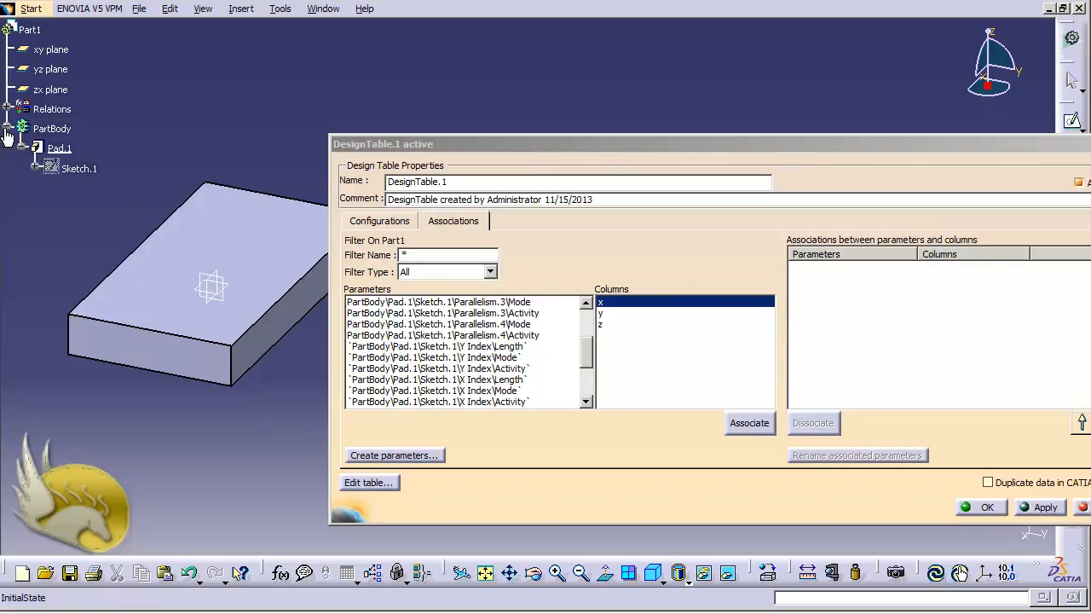
left_click(36, 169)
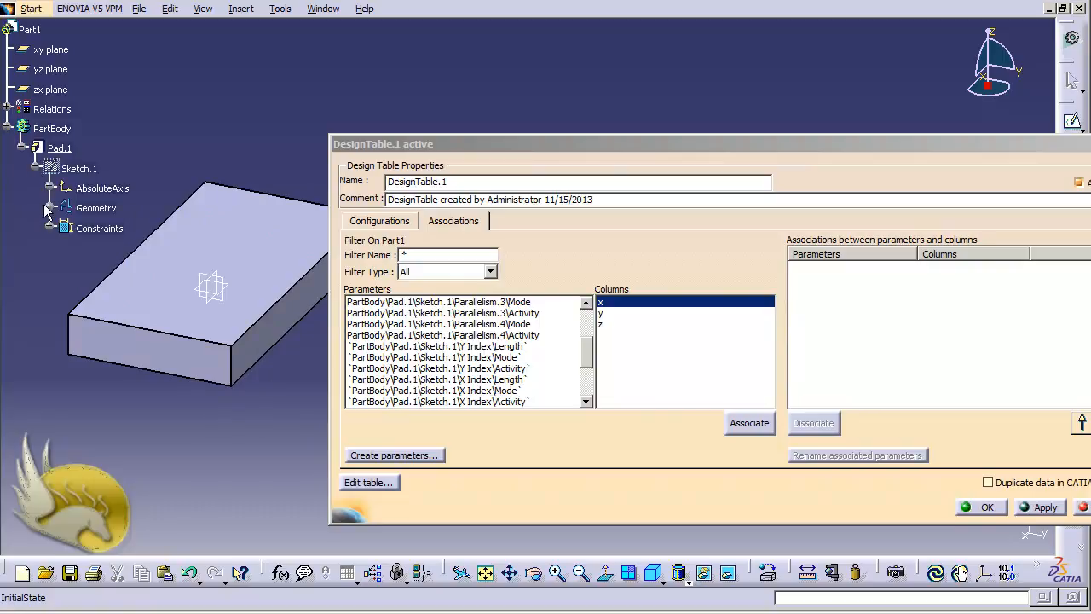
left_click(52, 229)
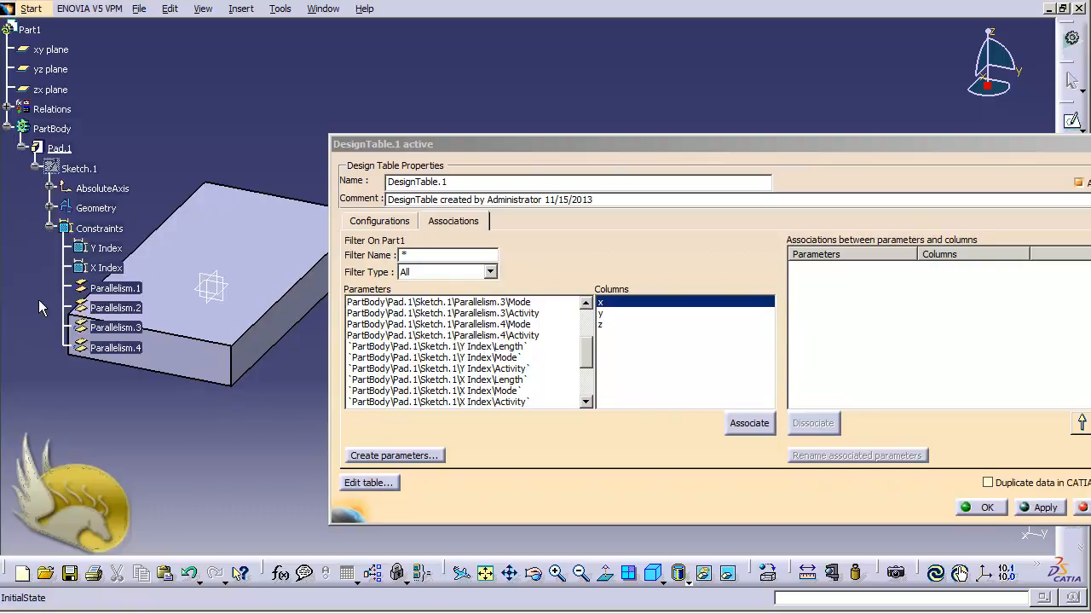
left_click(608, 303)
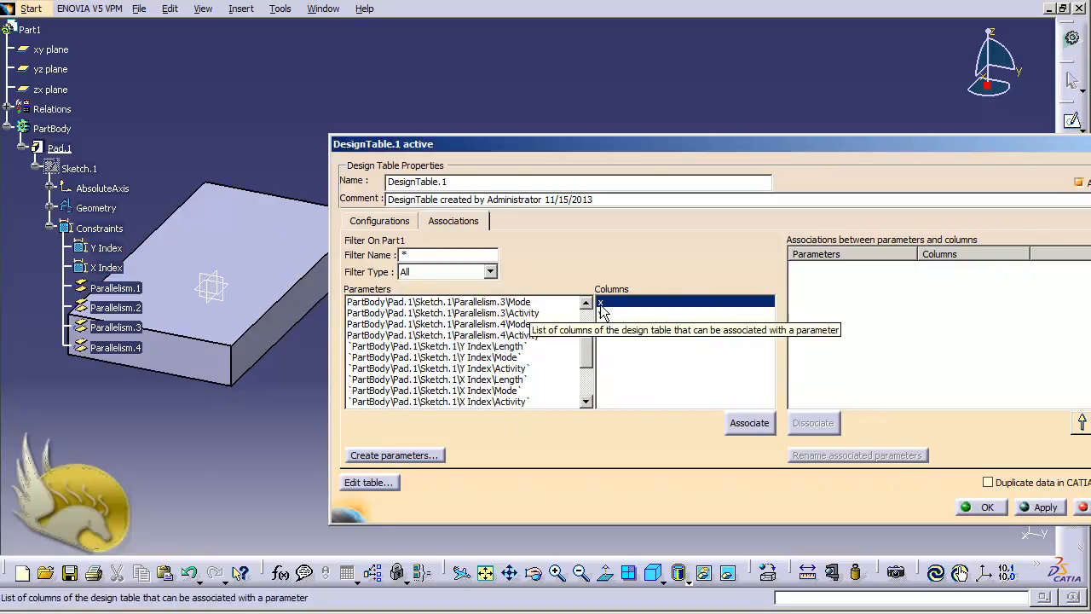
left_click(95, 269)
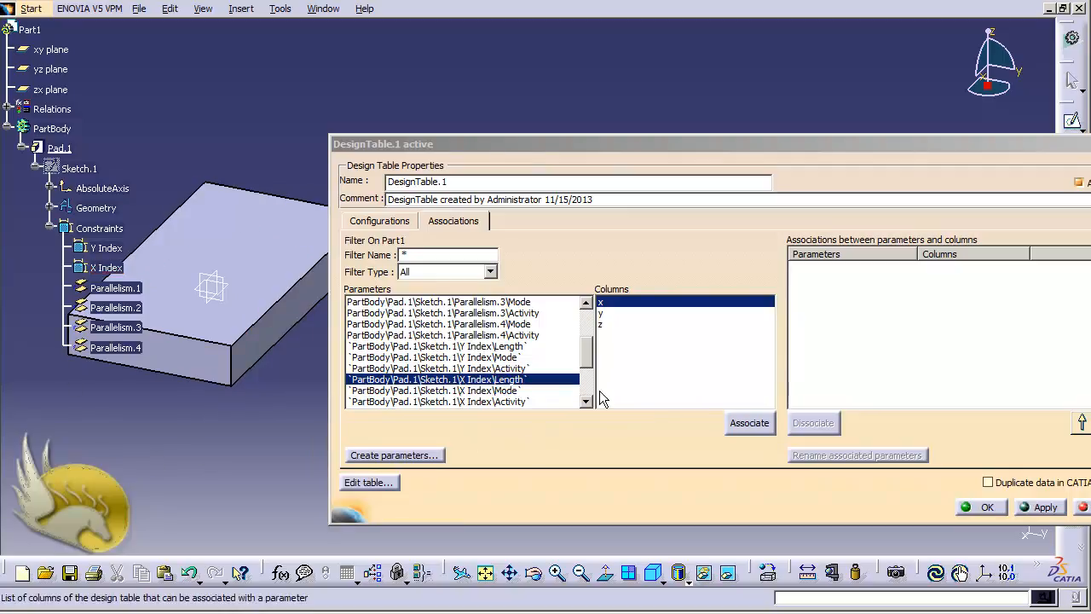
Associate X Index with column x, Y Index with y, and the pad's FirstLimit length with z
left_click(745, 426)
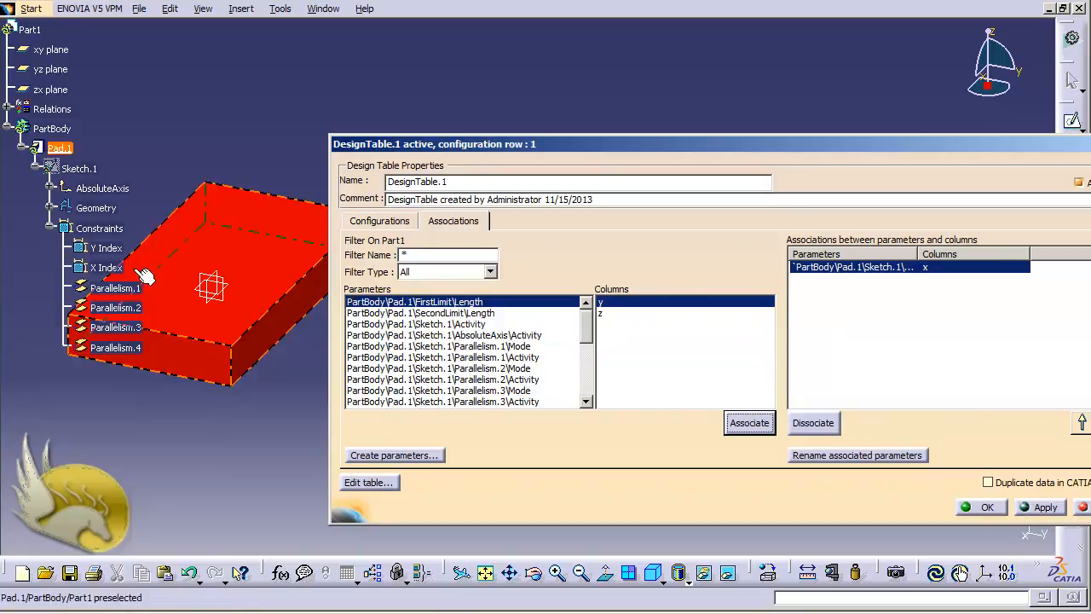
left_click(90, 248)
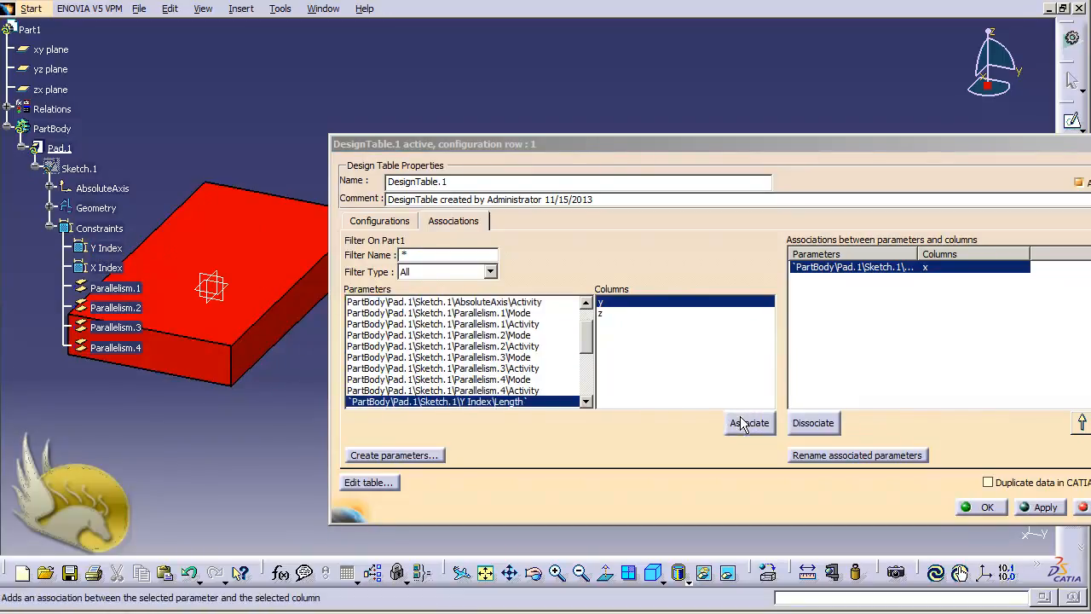
left_click(744, 422)
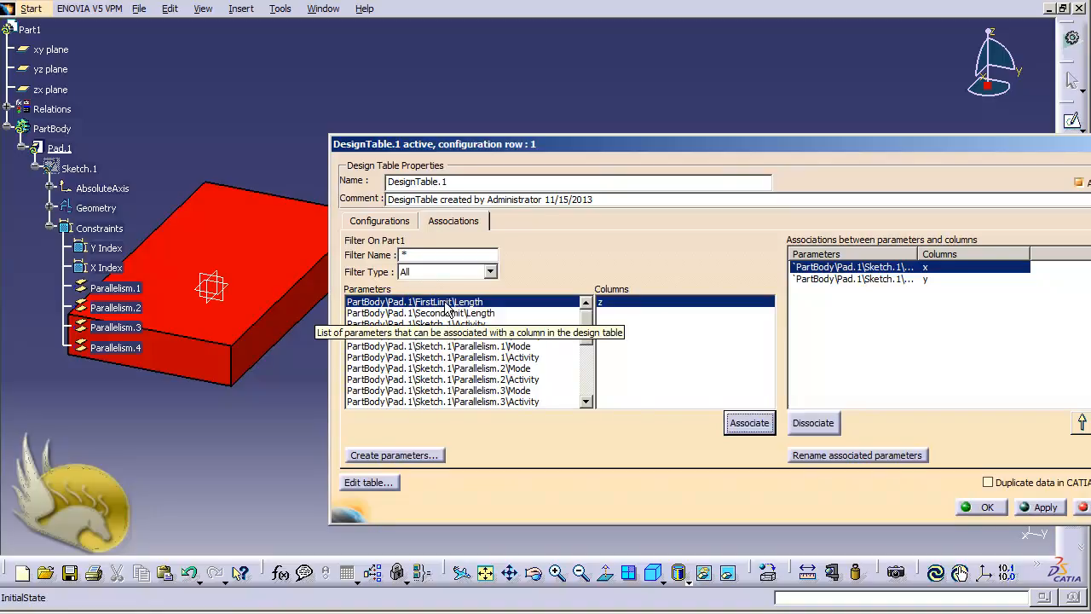
left_click(749, 422)
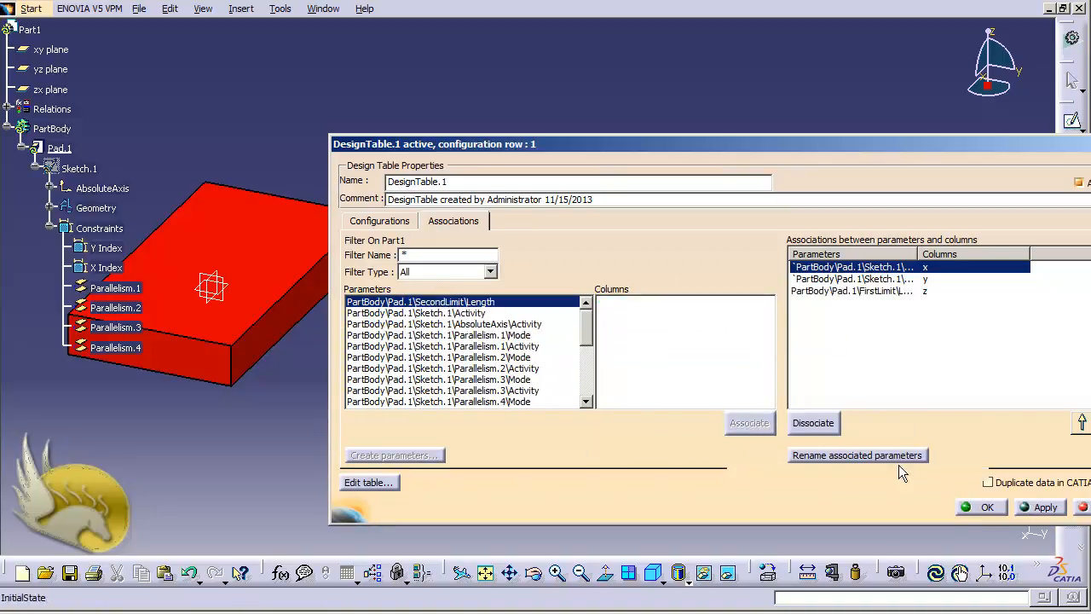
left_click(980, 507)
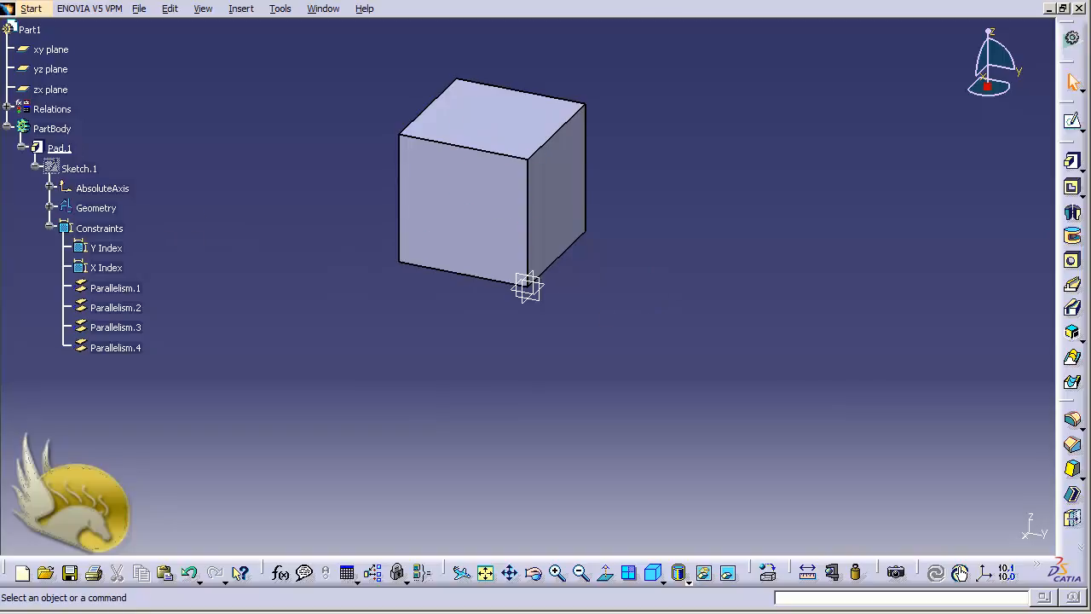
Open DesignTable.1 from Relations and switch to configuration row 2 (100 × 50 × 70)
left_click(7, 109)
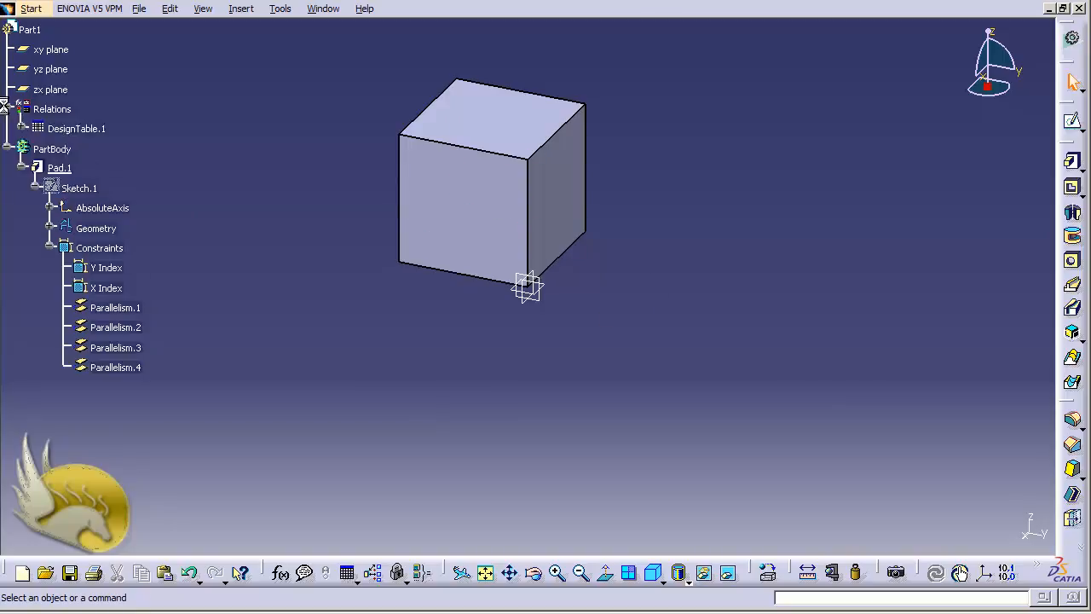
left_click(77, 128)
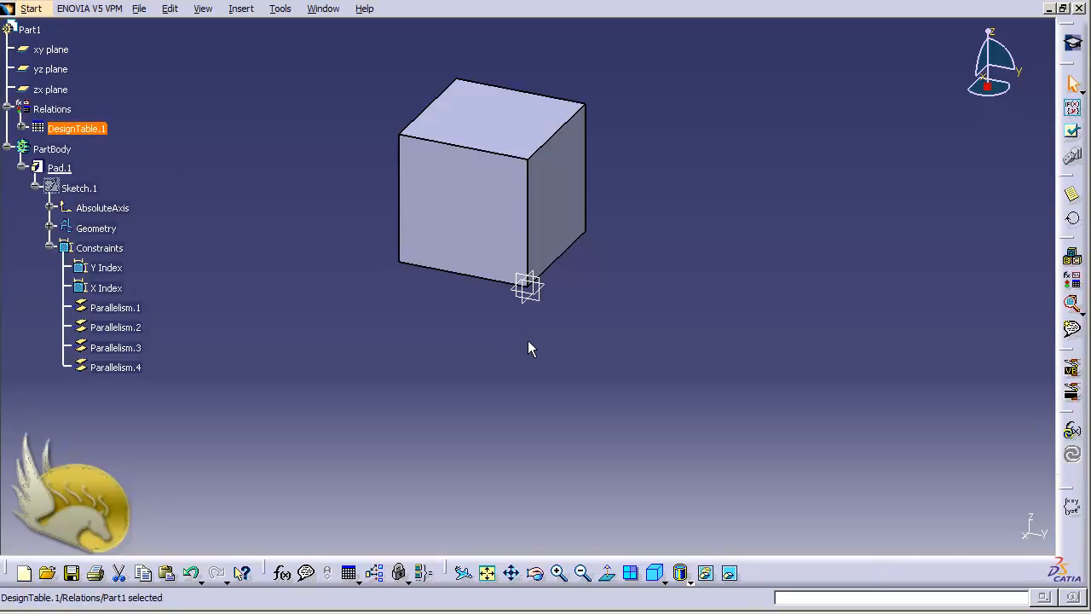
double_click(77, 128)
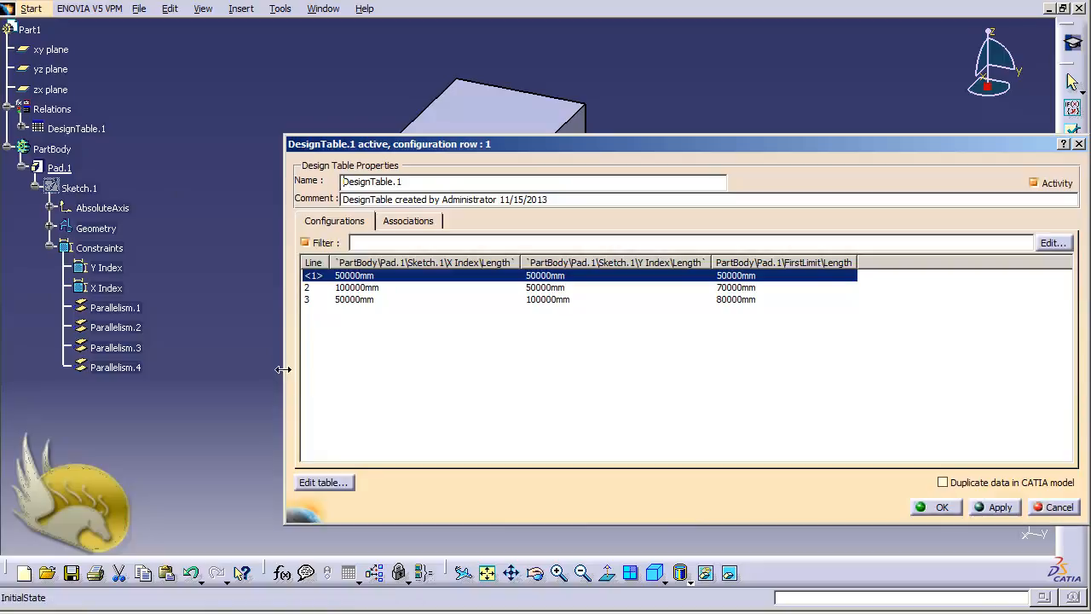
left_click_drag(283, 369, 583, 384)
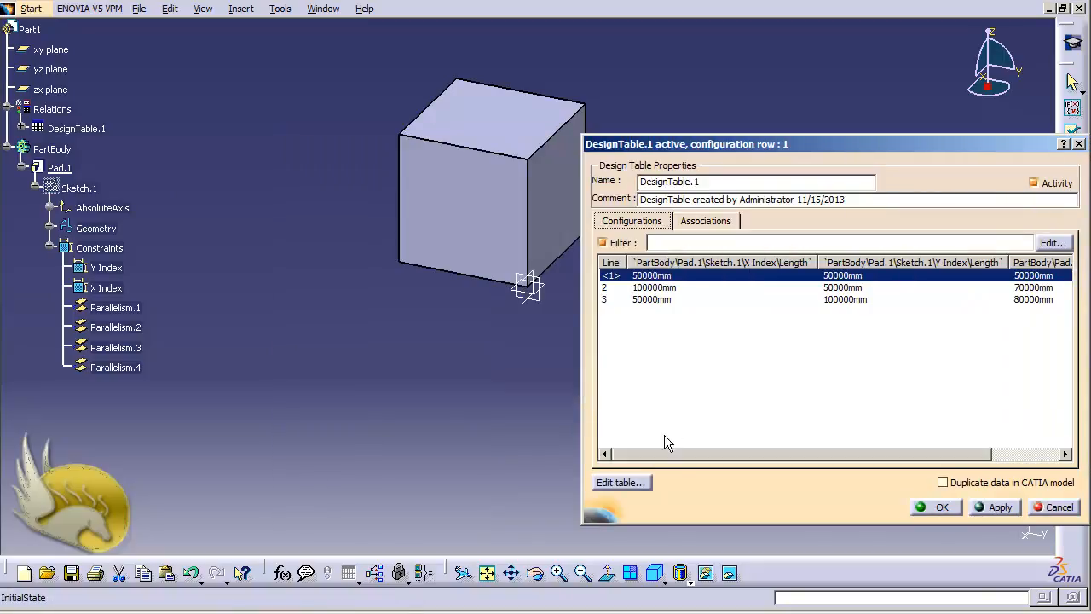
double_click(671, 290)
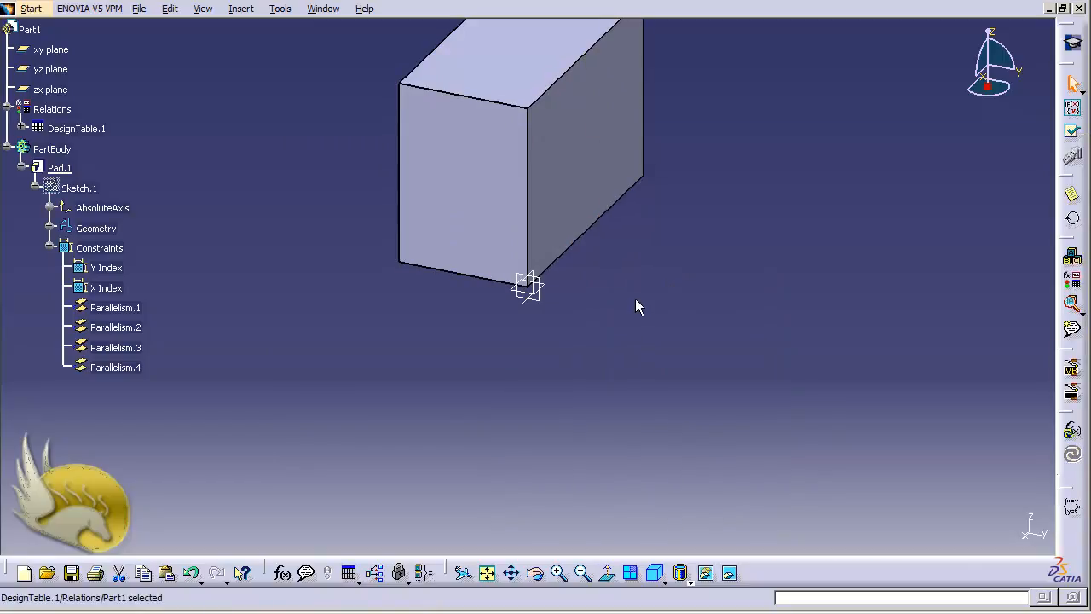
double_click(77, 129)
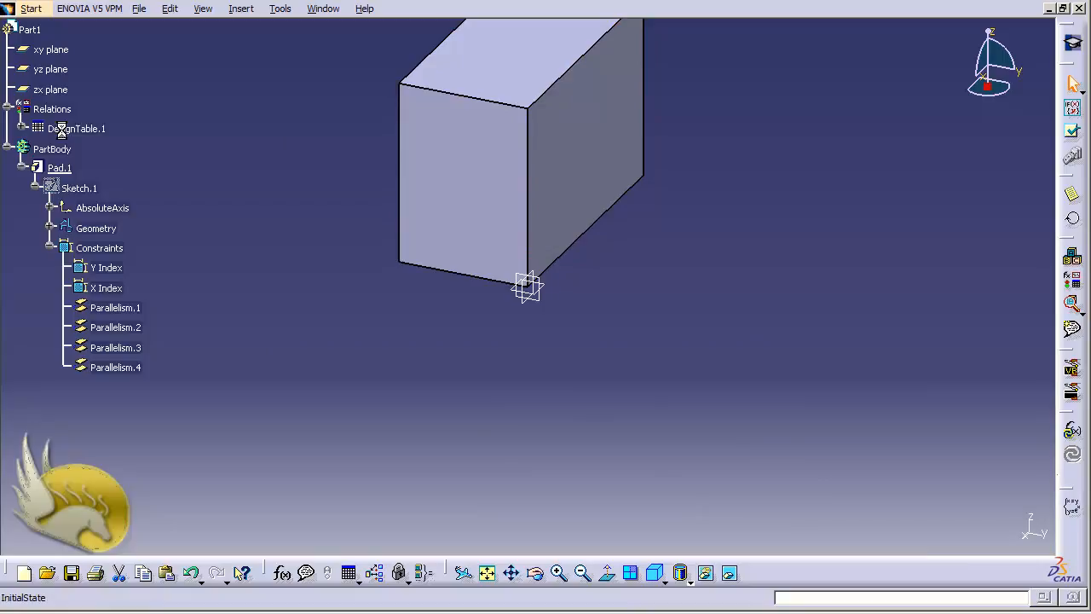
Apply configuration row 3 (50 × 100 × 80), then open DesignTable2.txt in Notepad via Edit table
left_click(588, 300)
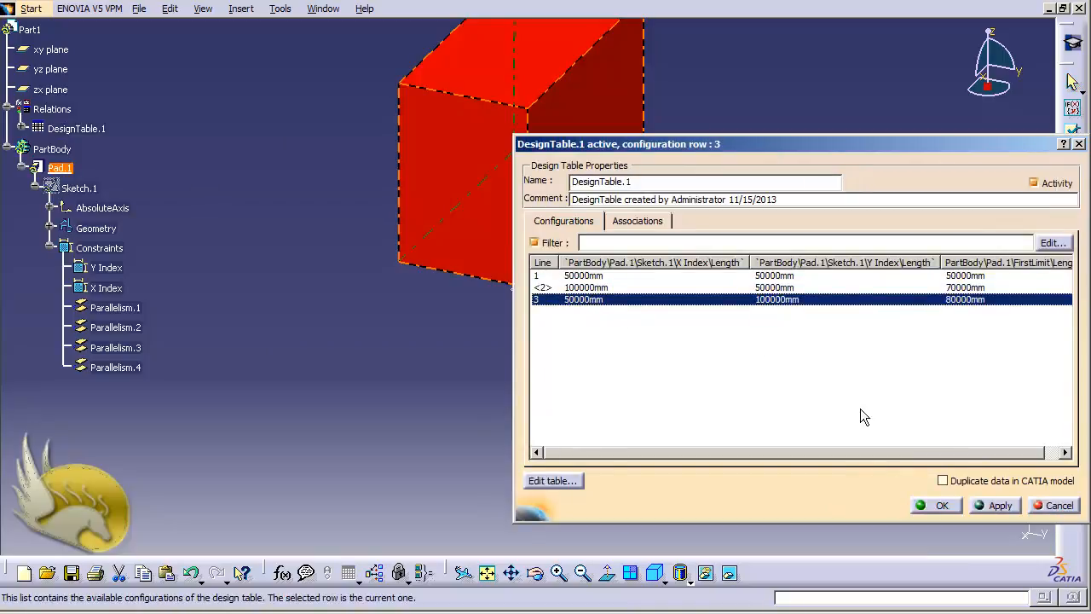
left_click(1006, 507)
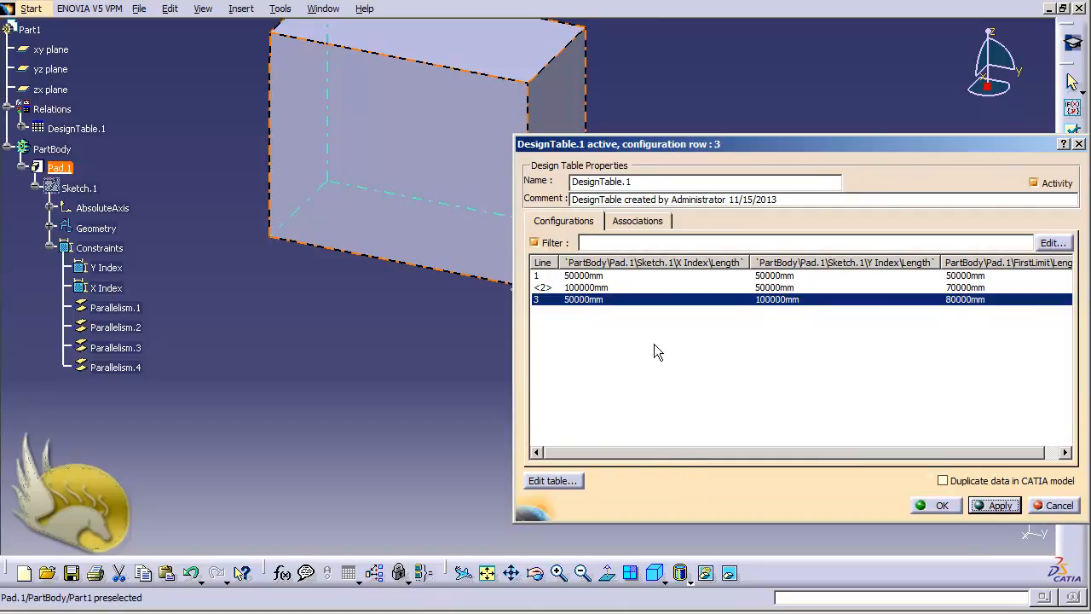
left_click(563, 480)
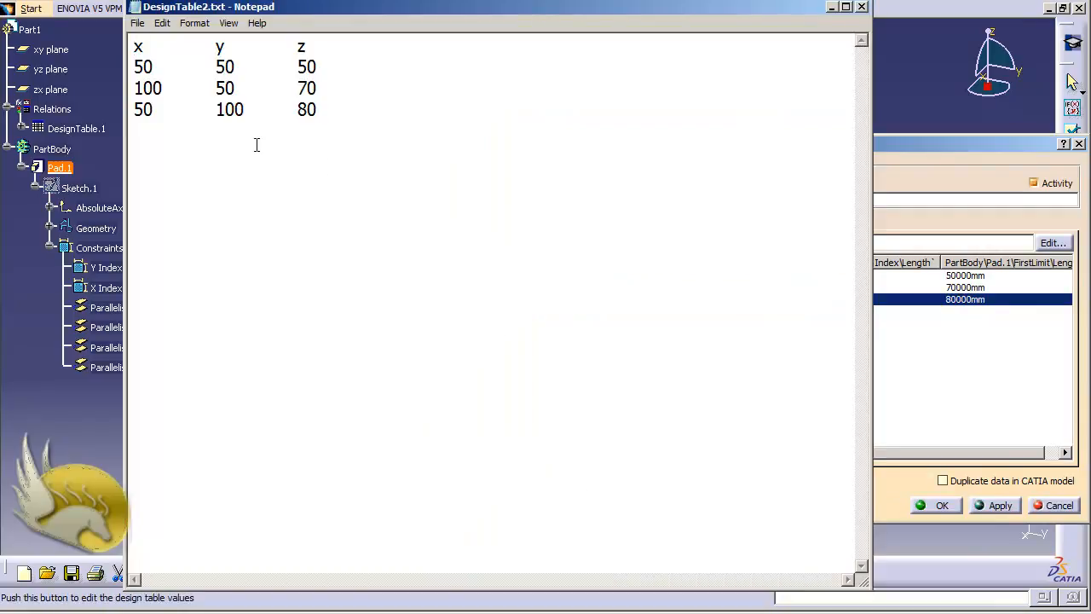
Append mm to the first row's x, y and z values in DesignTable2.txt
left_click(150, 67)
type("mm")
left_click(235, 67)
type("mm")
left_click(317, 67)
type("m")
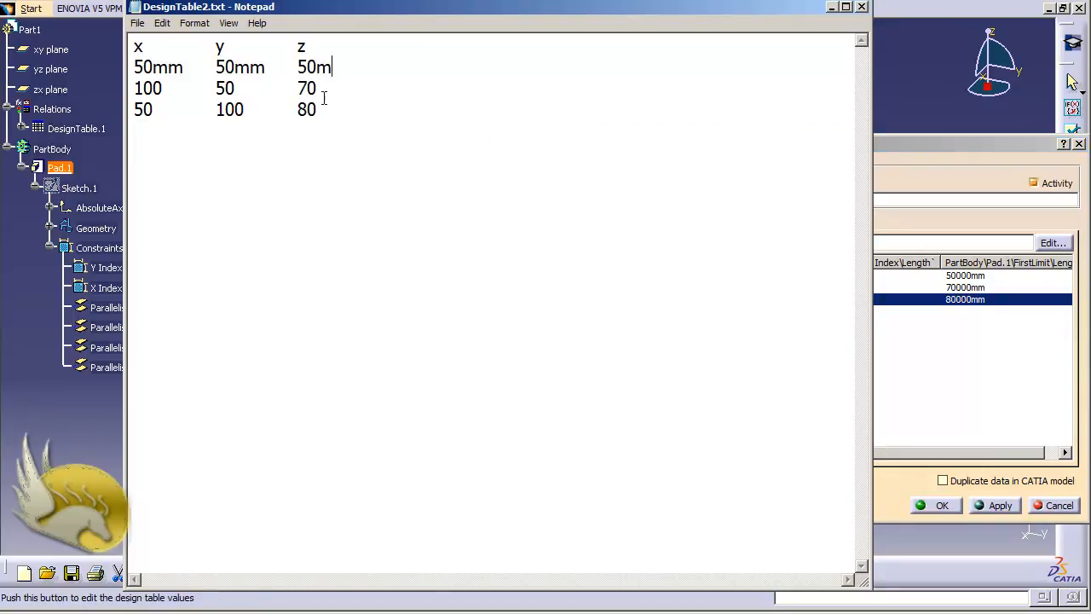
type("m")
Append mm to the remaining rows' x, y and z values, then close Notepad
left_click(317, 89)
type("mm")
left_click(318, 109)
type("mm")
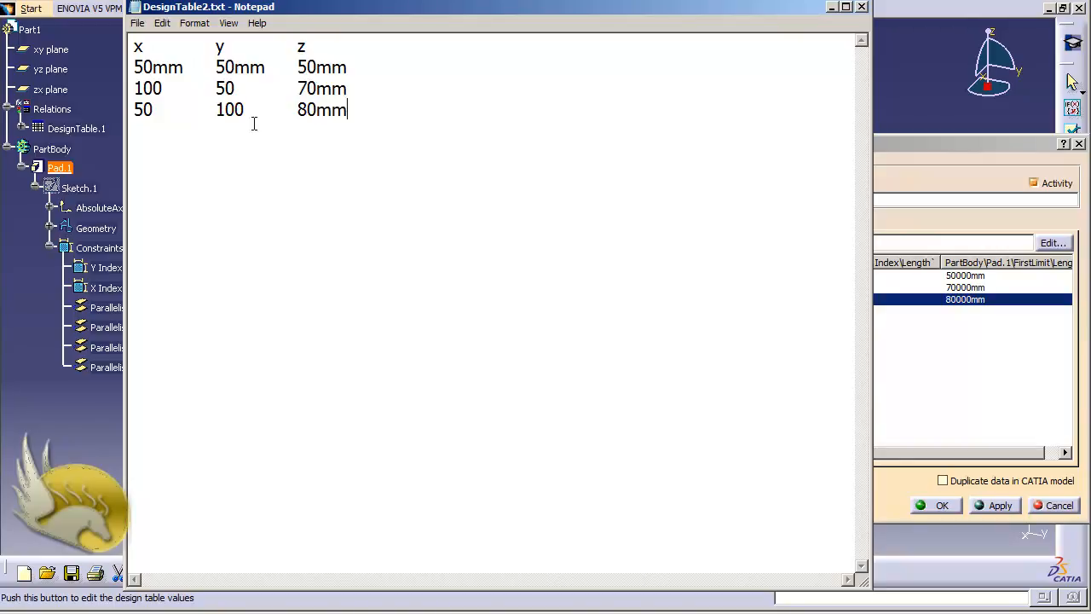
left_click(247, 109)
type("mm")
left_click(235, 89)
type("mm")
left_click(162, 87)
type("mm")
left_click(154, 110)
type("mm")
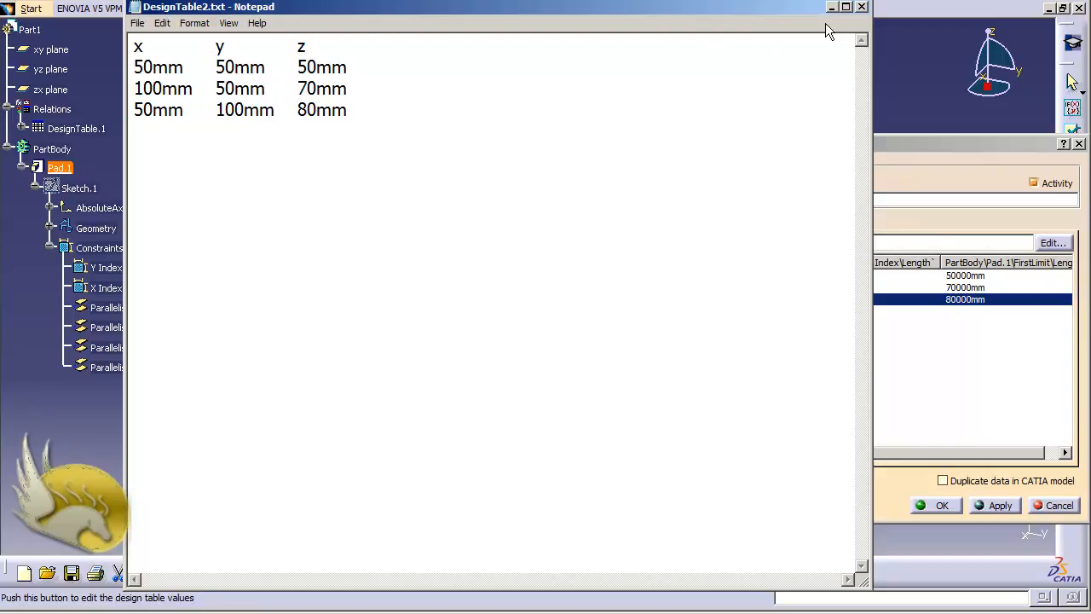
left_click(862, 7)
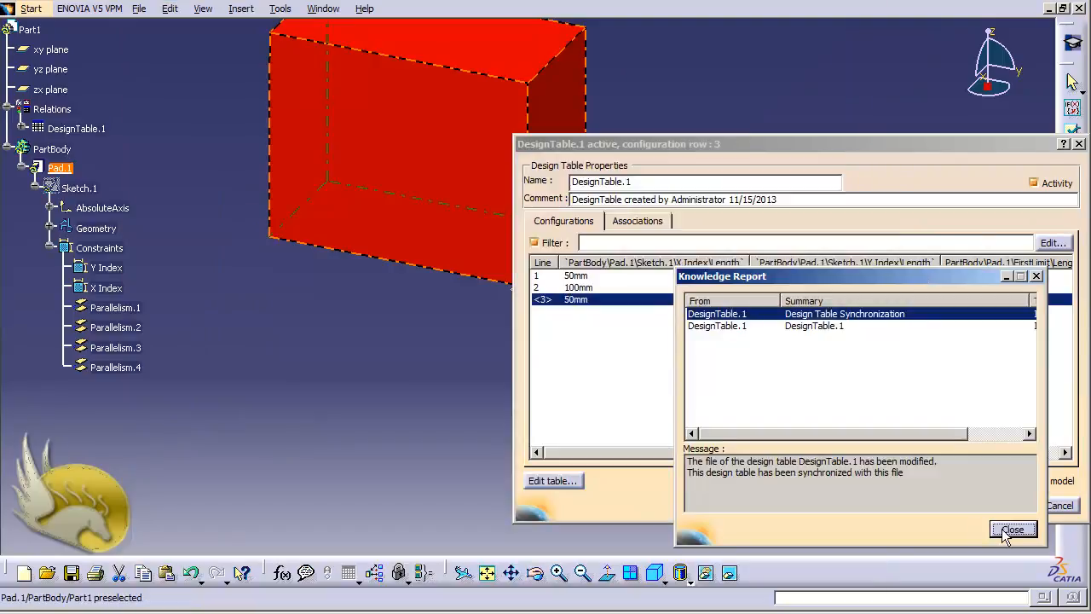
Dismiss the Knowledge Report, apply the synchronised table, then apply configuration row 1 (50 mm cube)
left_click(1010, 530)
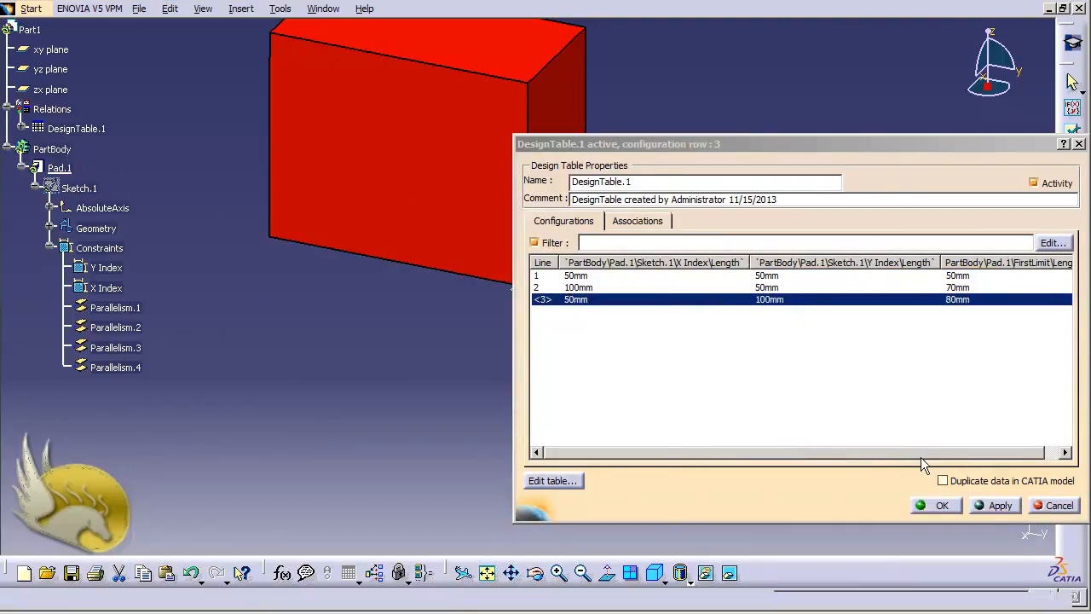
left_click(994, 505)
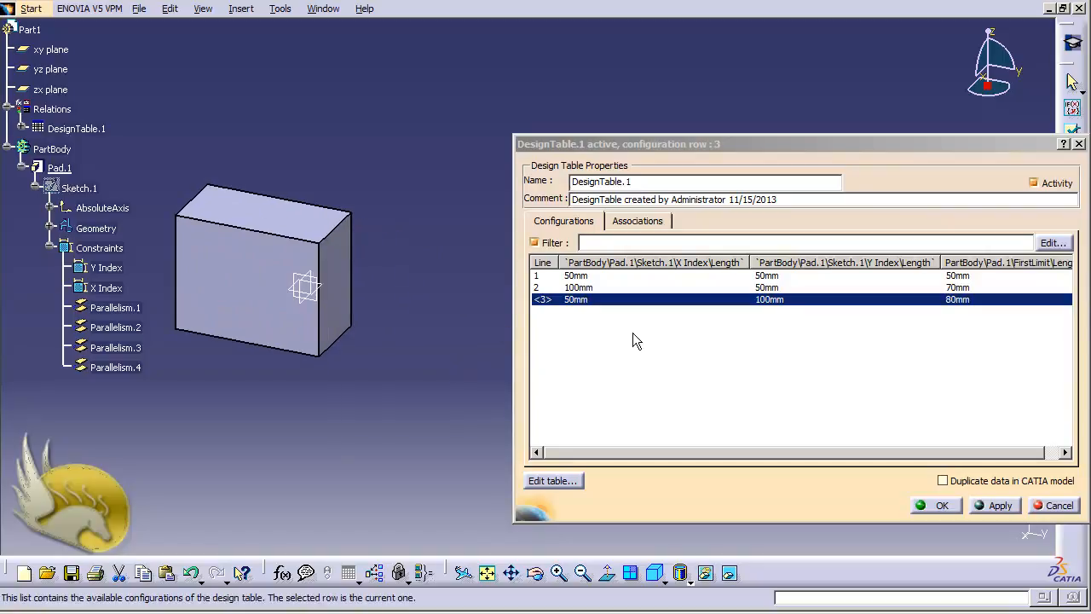
left_click(579, 276)
left_click(994, 505)
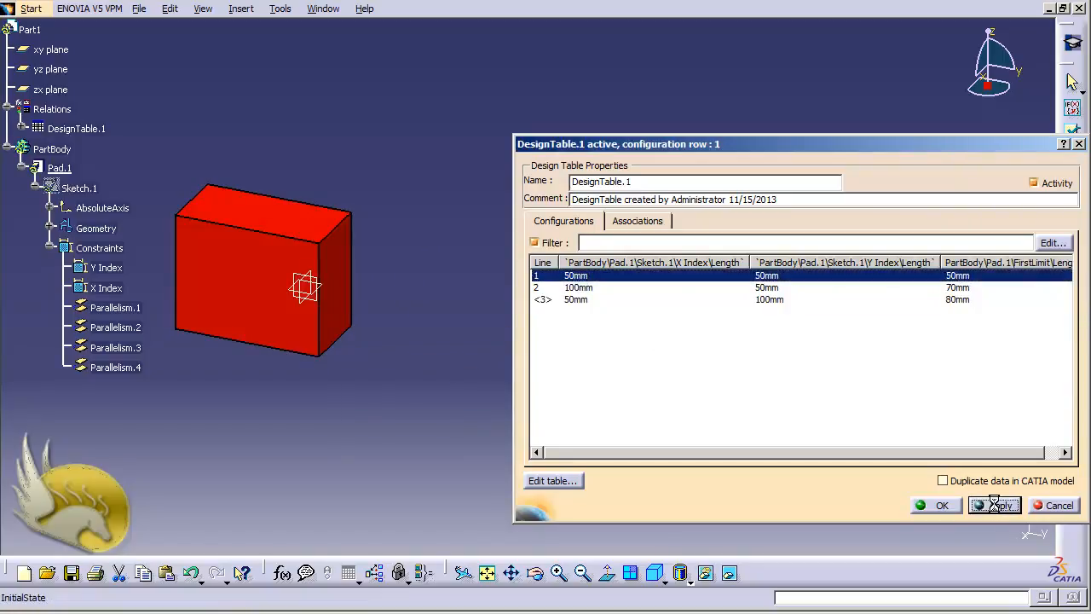